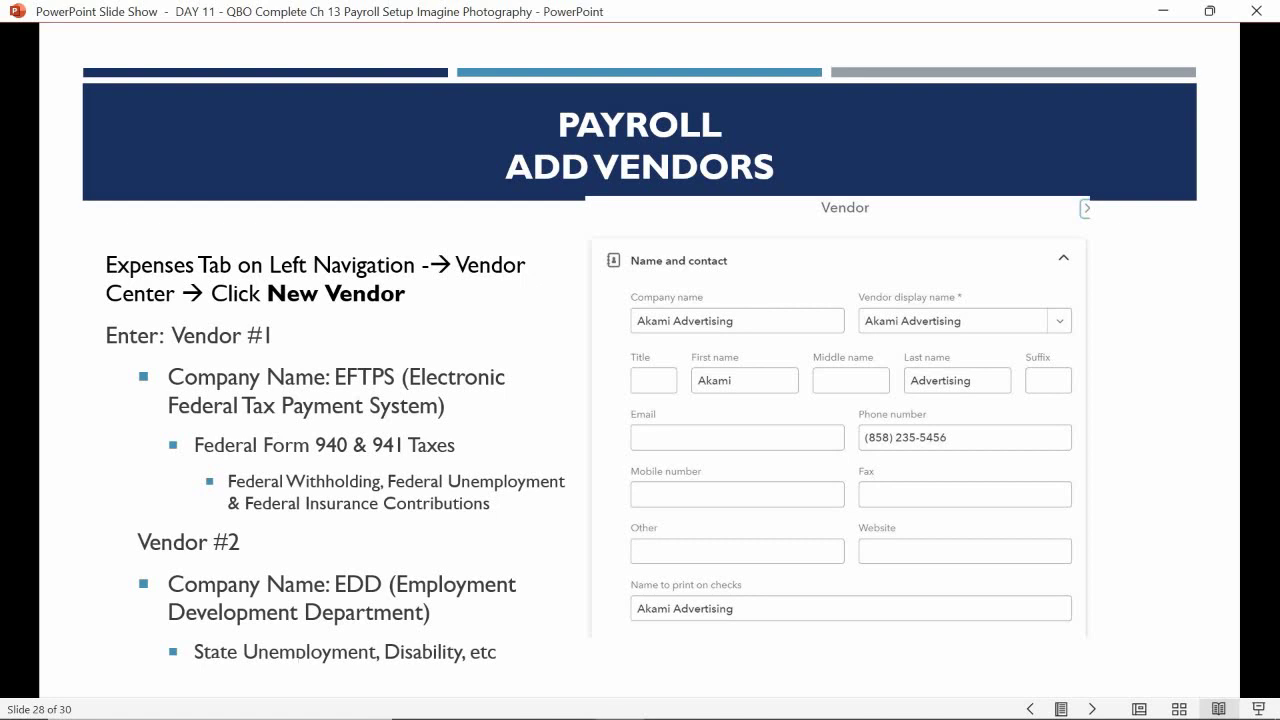
# Switch to QuickBooks Online in Chrome and open the vendor list under Expenses.
pyautogui.moveTo(648, 709)
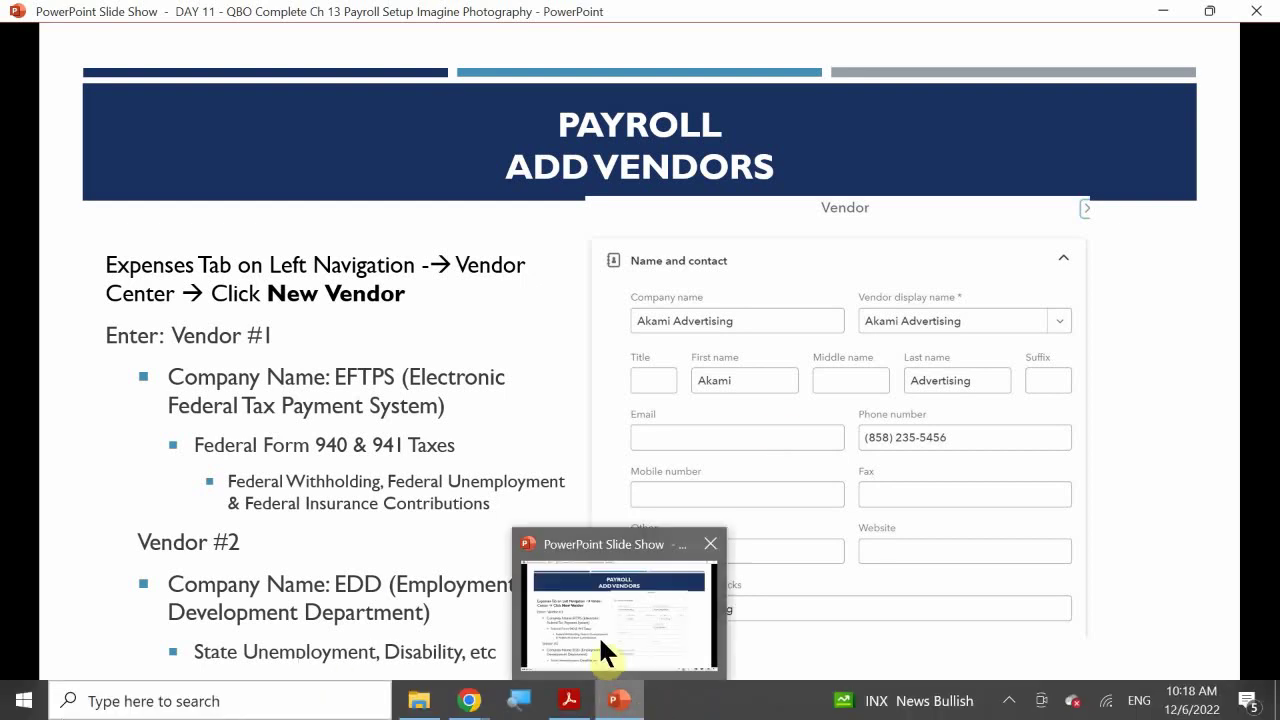
pyautogui.moveTo(469, 699)
pyautogui.click(421, 617)
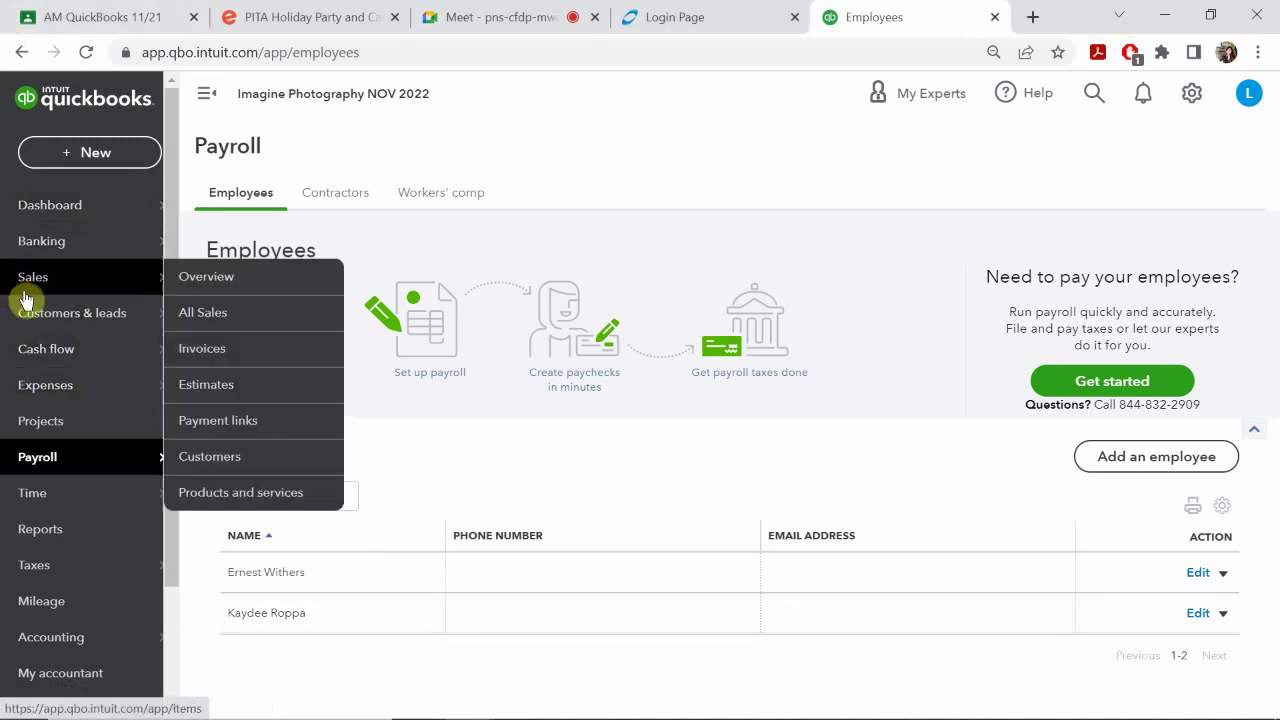
pyautogui.moveTo(67, 258)
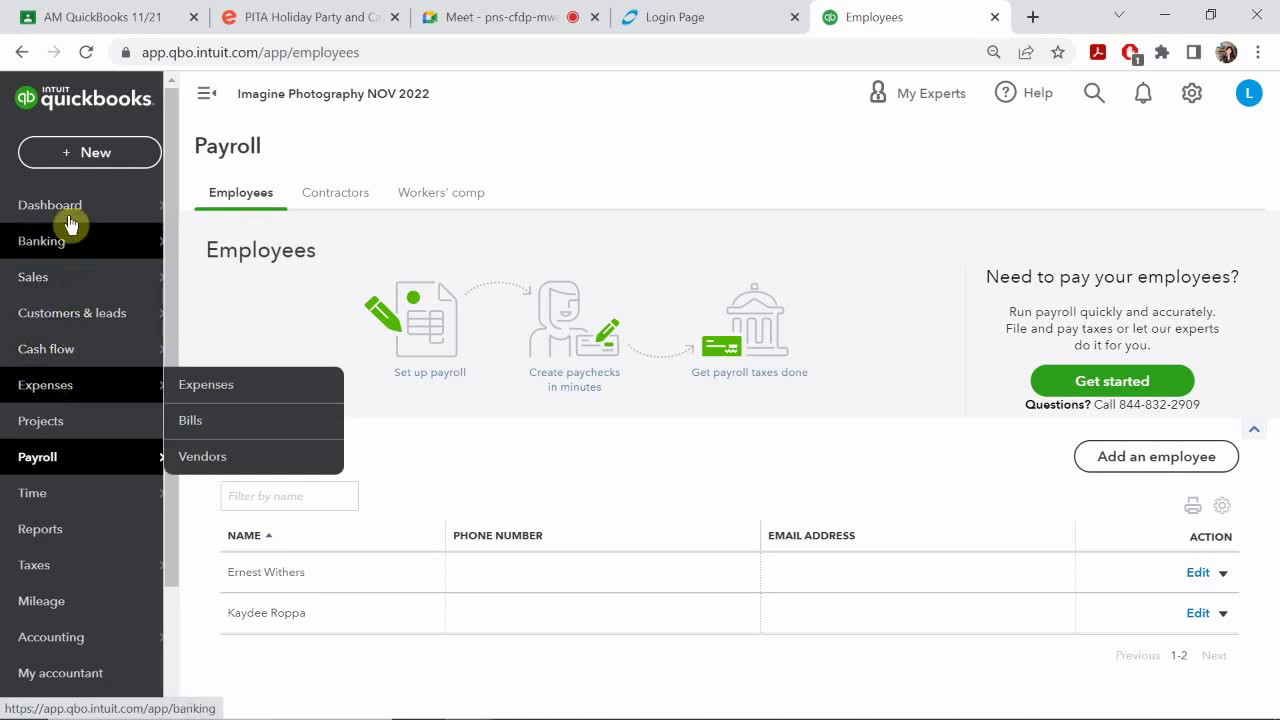
pyautogui.moveTo(62, 350)
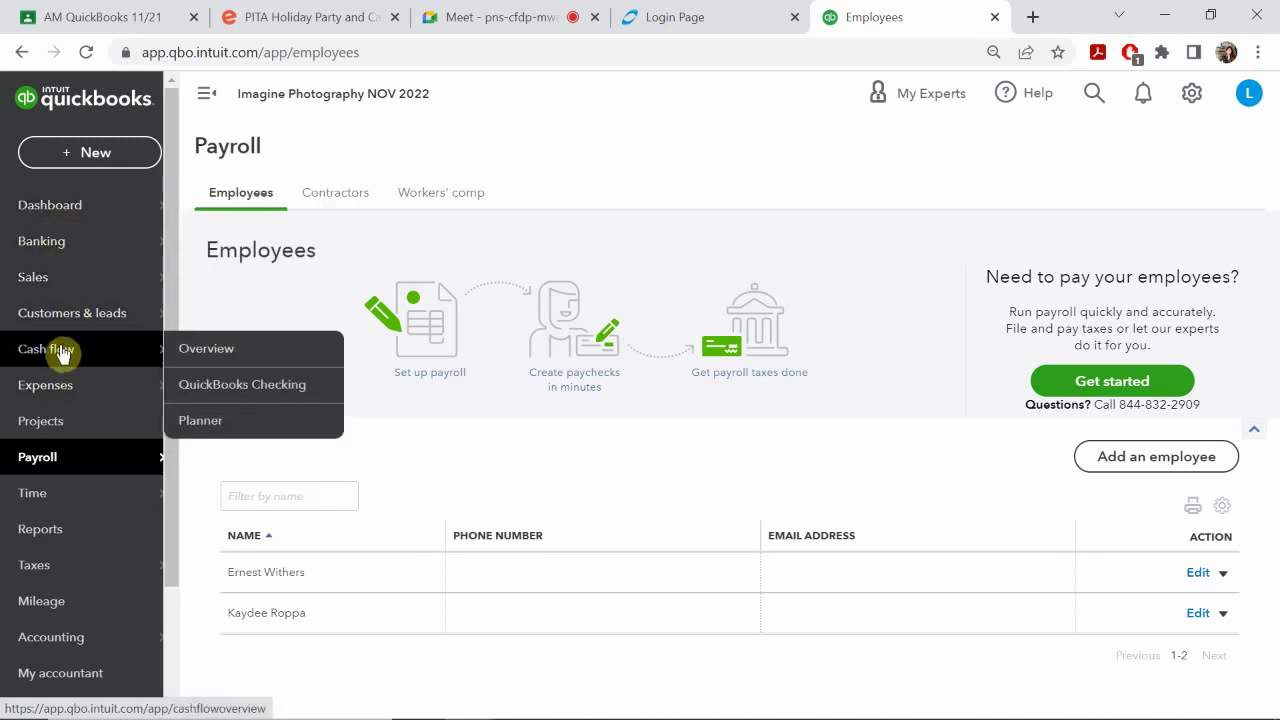
pyautogui.moveTo(88, 289)
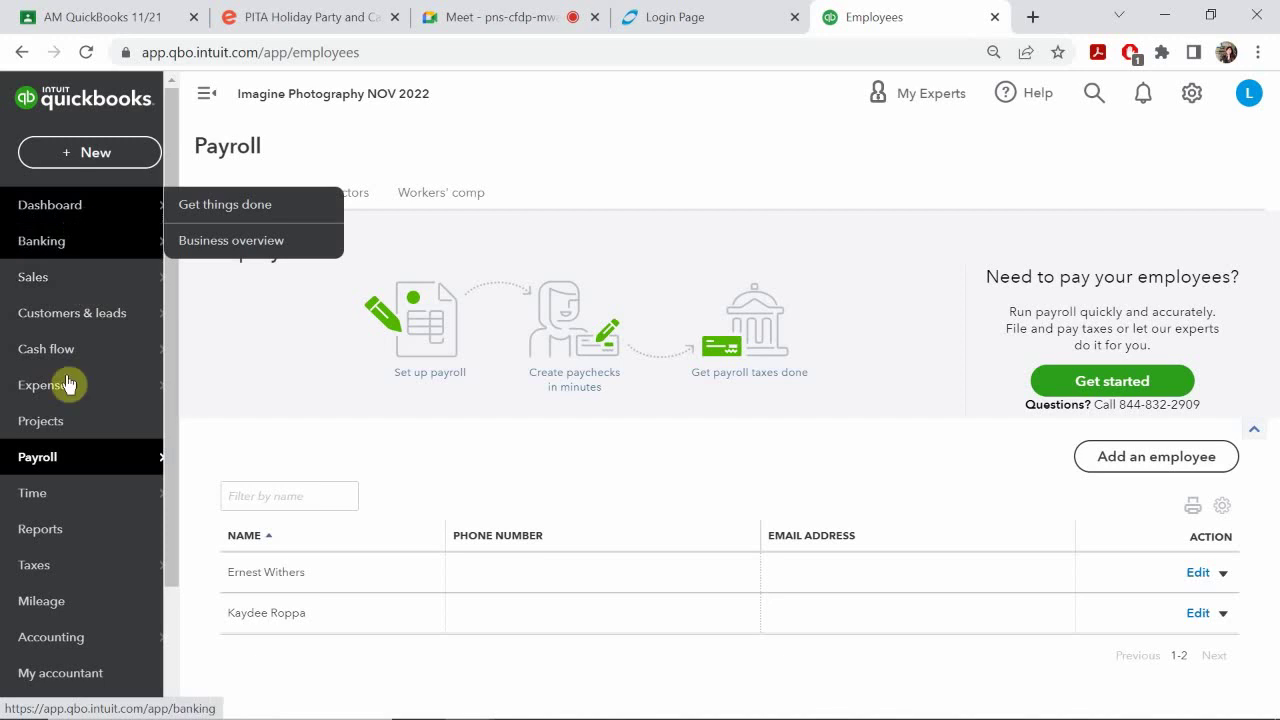
pyautogui.moveTo(73, 398)
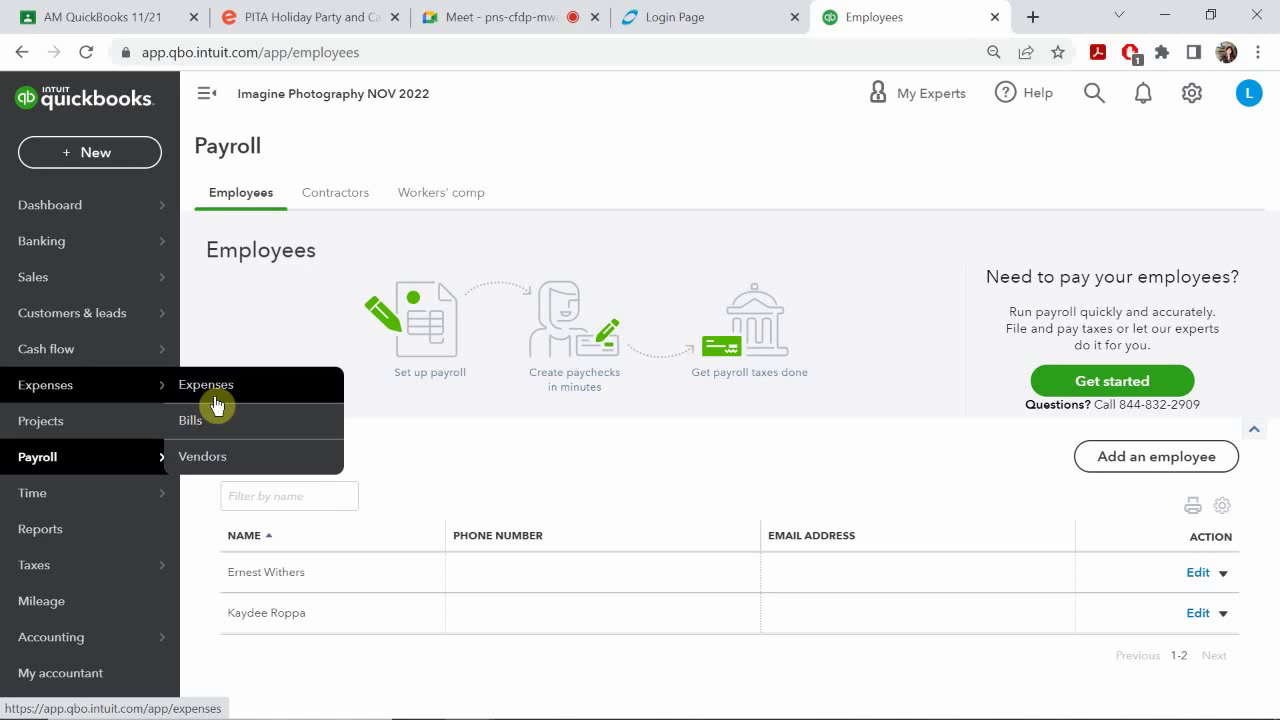
pyautogui.click(249, 460)
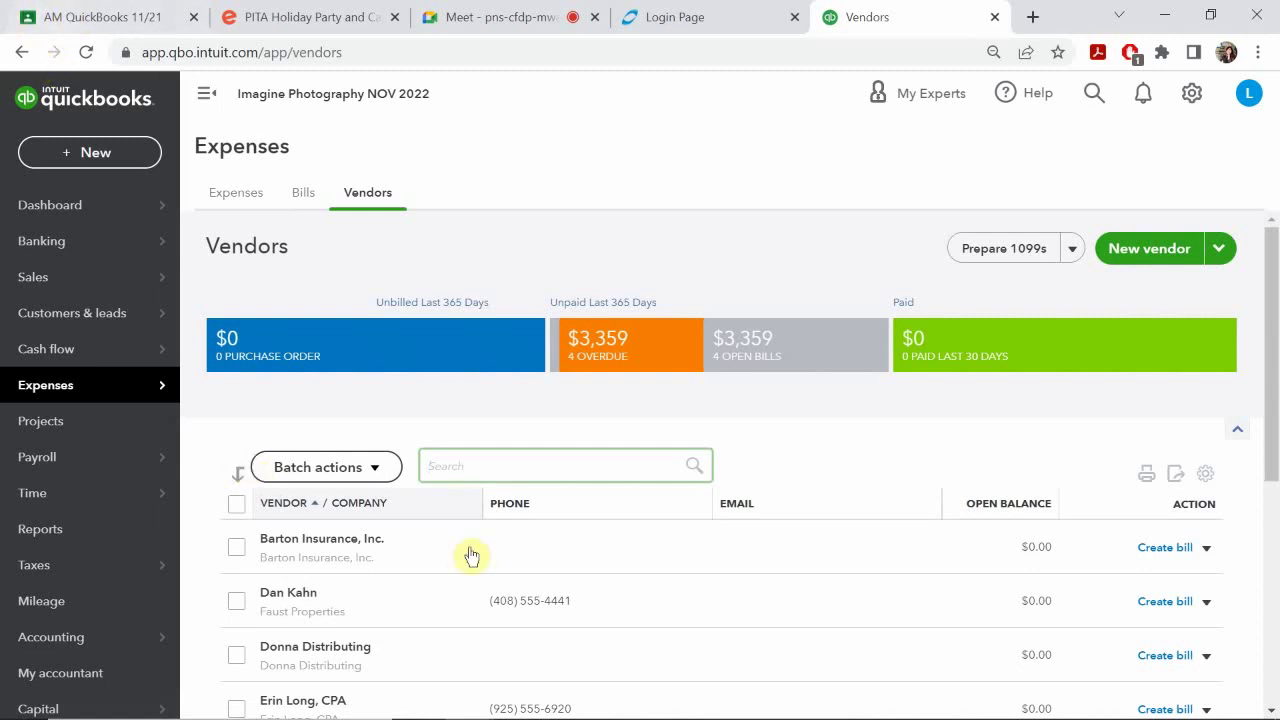
# Start a new vendor record with the company name Electronic Federal Tax Payment System.
pyautogui.click(1160, 252)
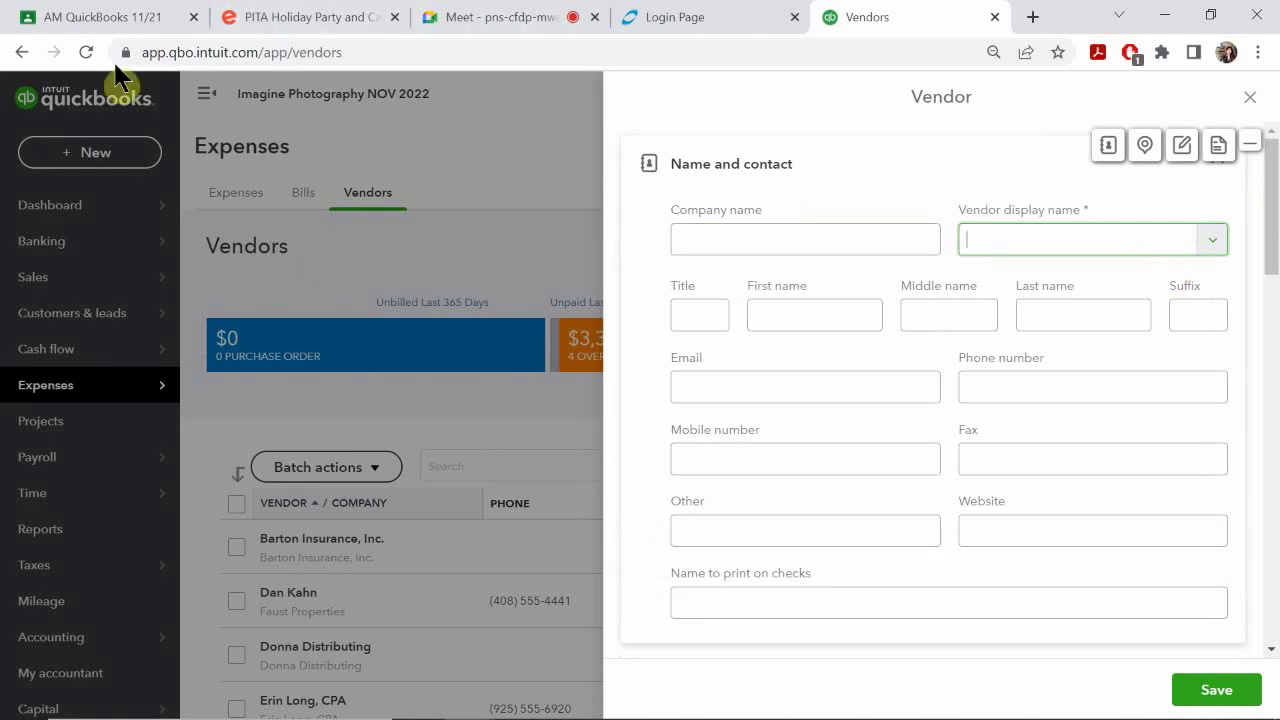
pyautogui.click(743, 240)
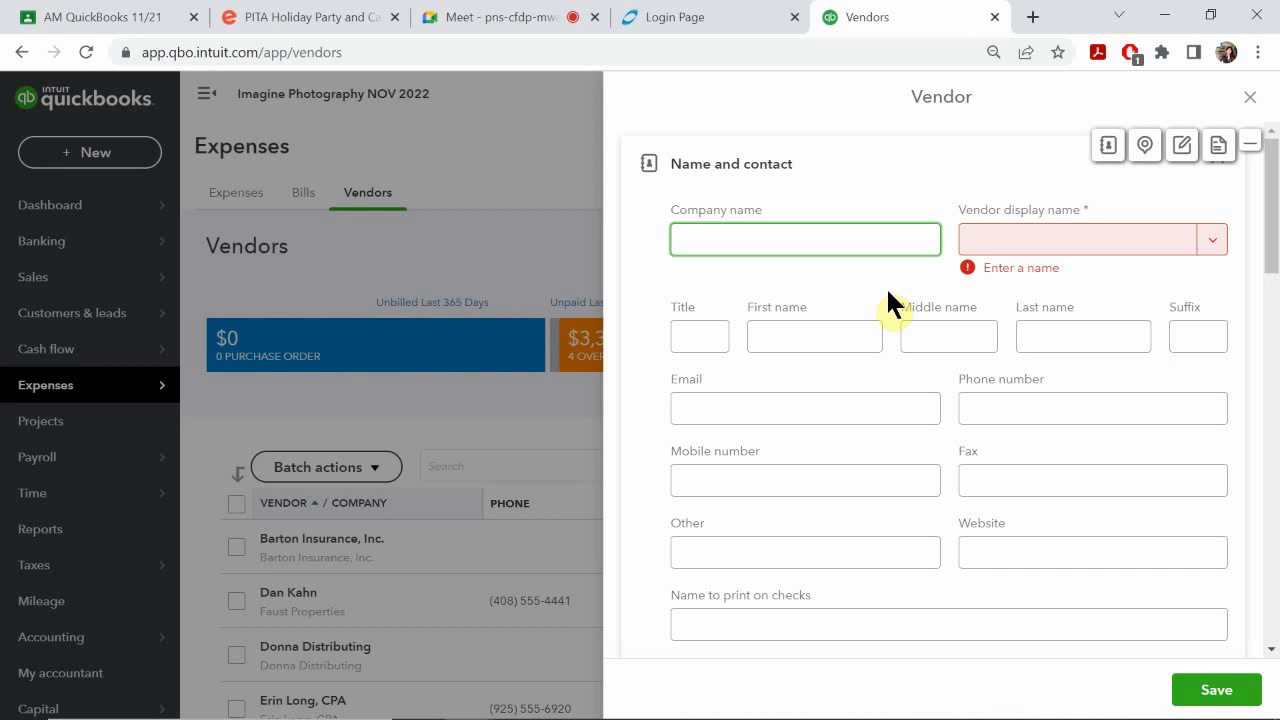
pyautogui.write('E;e')
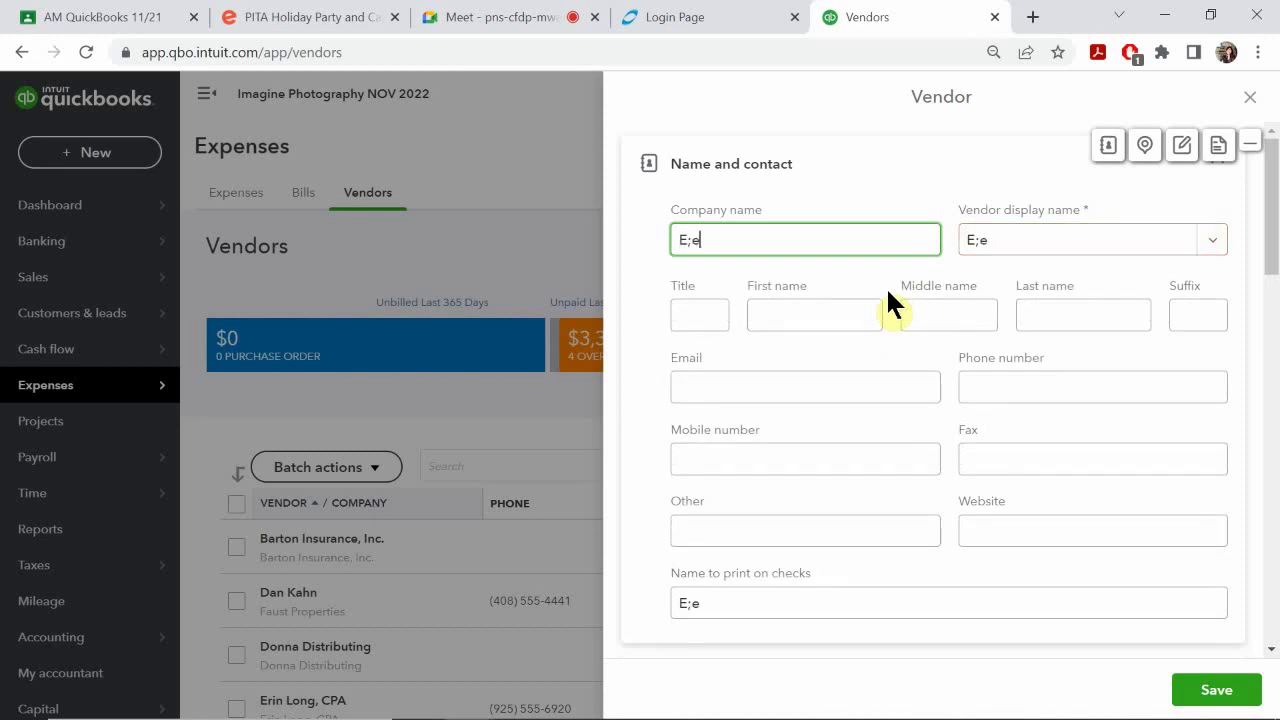
pyautogui.press('BackSpace')
pyautogui.press('BackSpace')
pyautogui.write('lectronic DF')
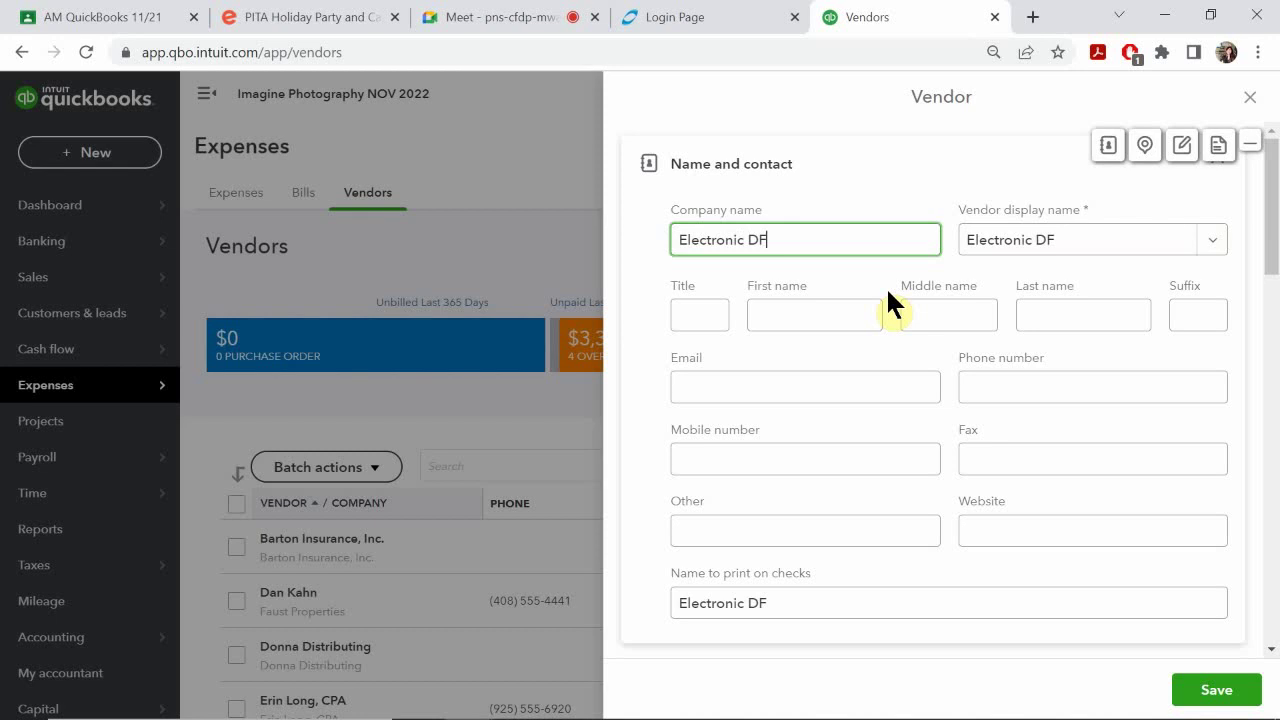
pyautogui.press('BackSpace')
pyautogui.press('BackSpace')
pyautogui.write('Federal T')
pyautogui.press('BackSpace')
pyautogui.write('(')
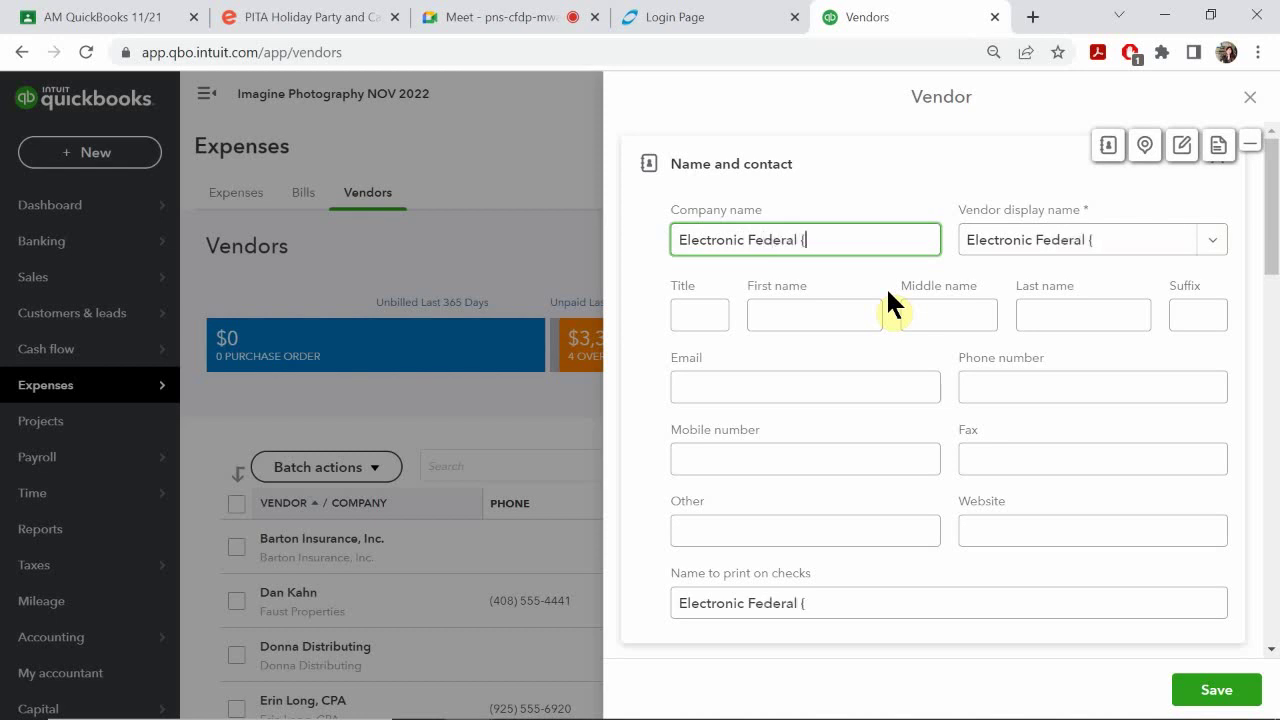
pyautogui.press('BackSpace')
pyautogui.write('Tax (as')
pyautogui.press('BackSpace')
pyautogui.press('BackSpace')
pyautogui.press('BackSpace')
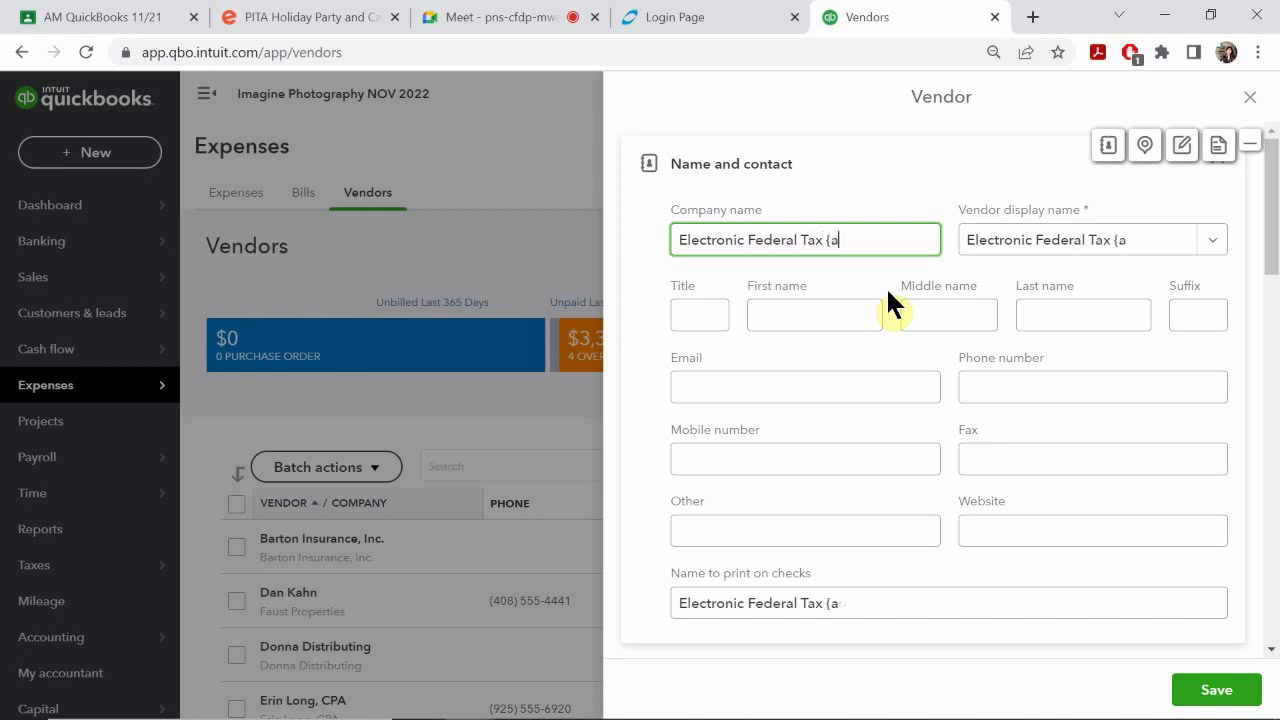
pyautogui.write('Of')
pyautogui.press('BackSpace')
pyautogui.press('BackSpace')
pyautogui.write('Payment Syt')
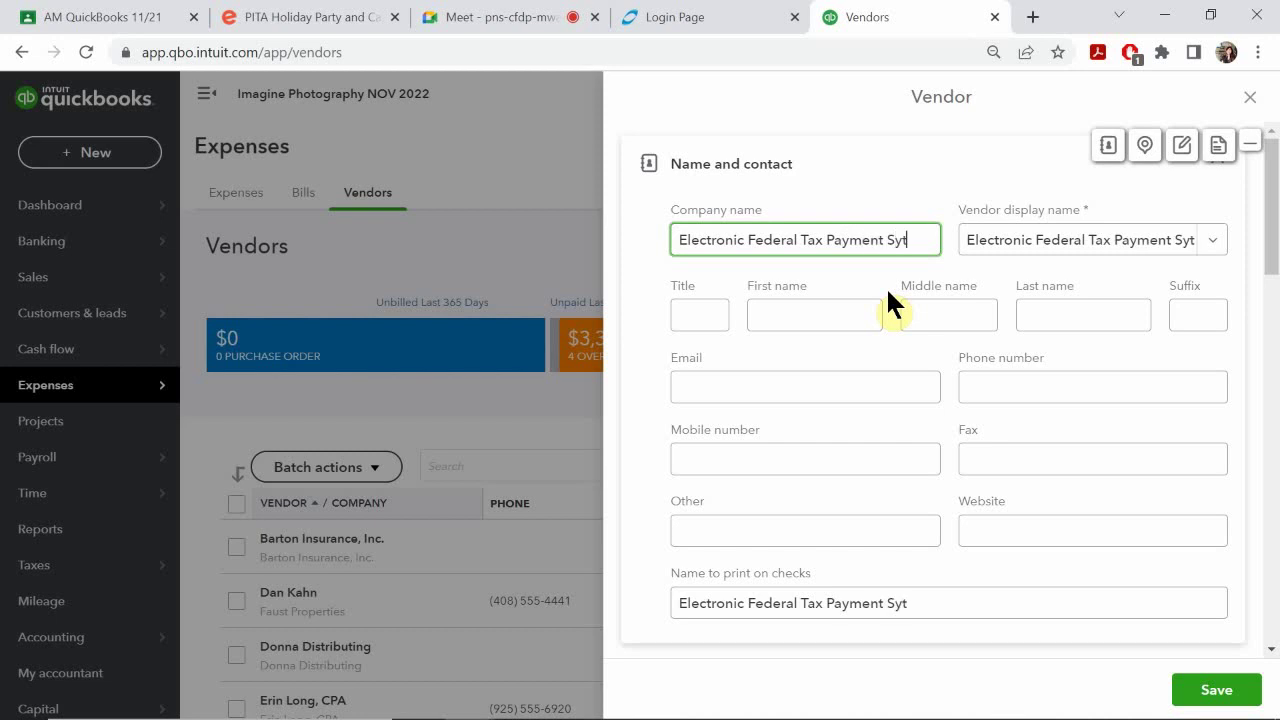
pyautogui.press('BackSpace')
pyautogui.write('stem')
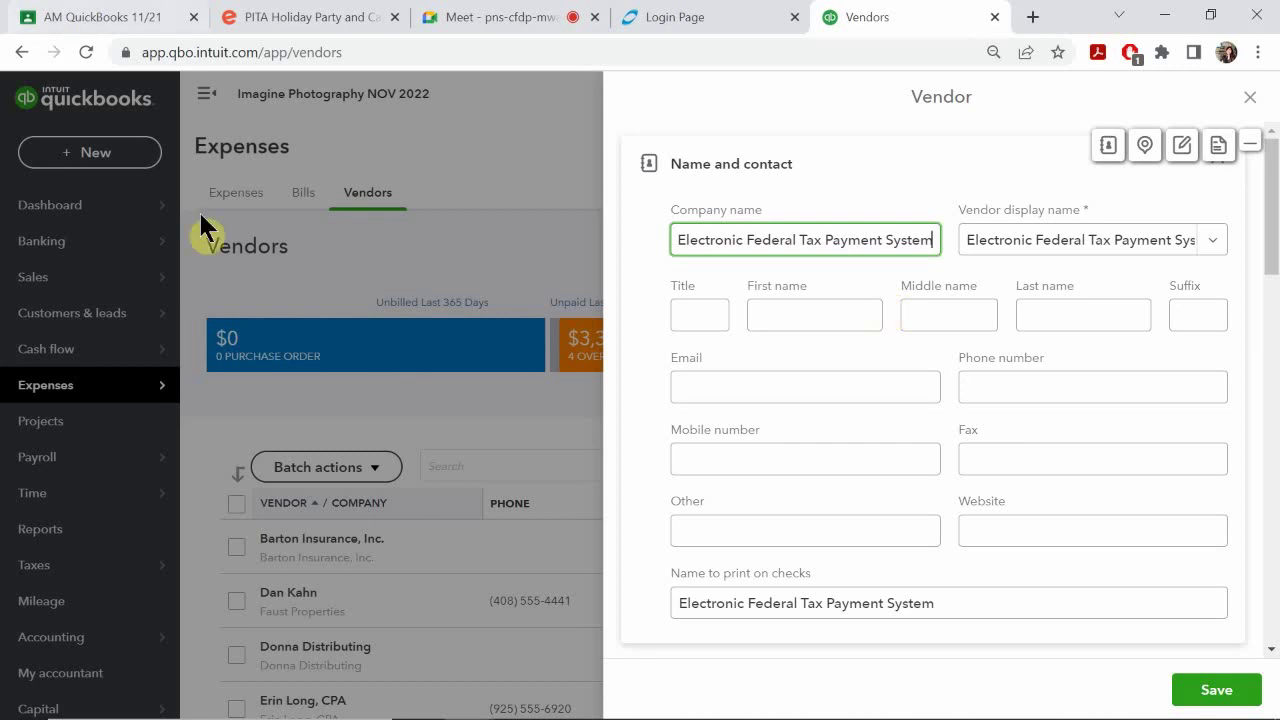
# Replace the vendor display name with EFTPS.
pyautogui.click(1064, 240)
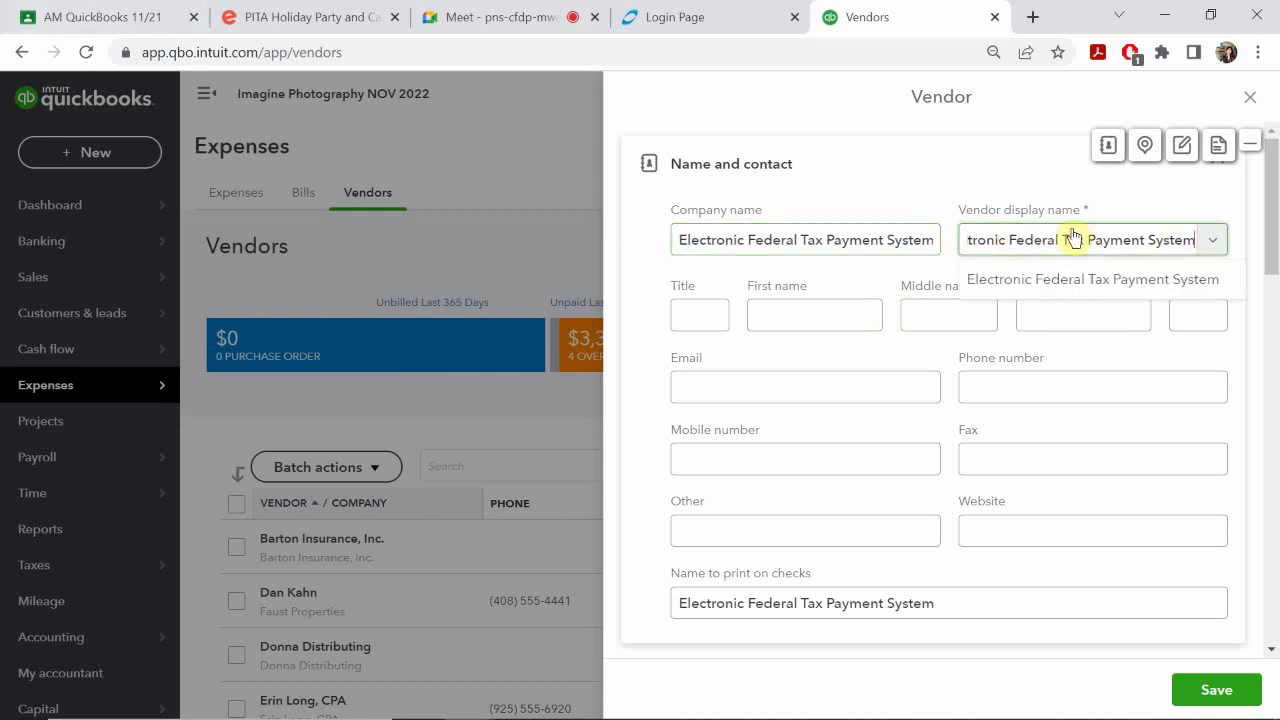
pyautogui.tripleClick(1030, 240)
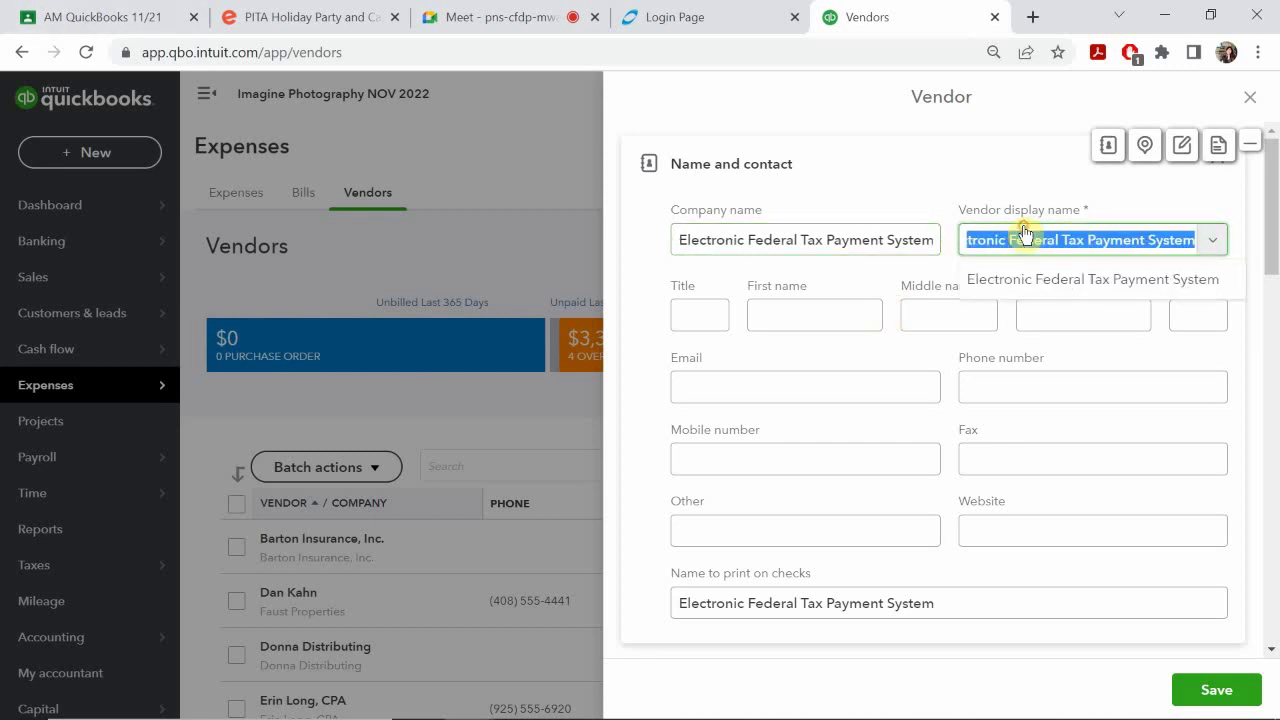
pyautogui.press('BackSpace')
pyautogui.write('E')
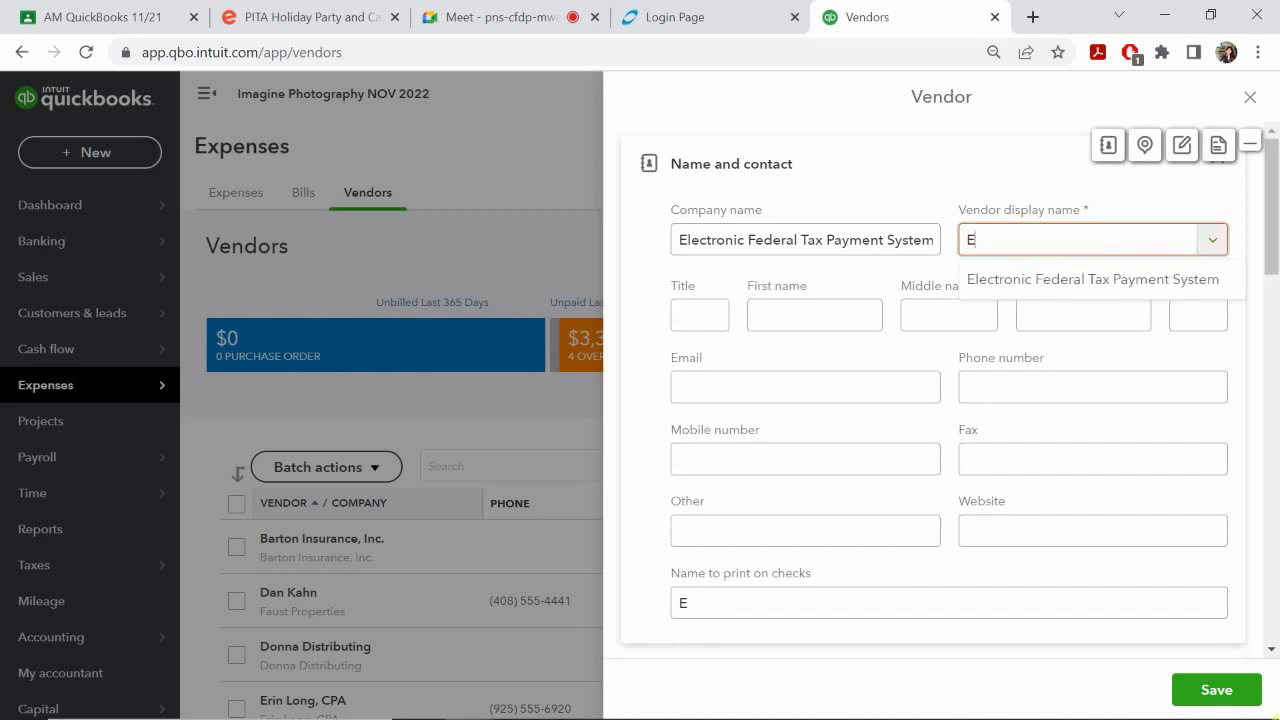
pyautogui.write('FTPS')
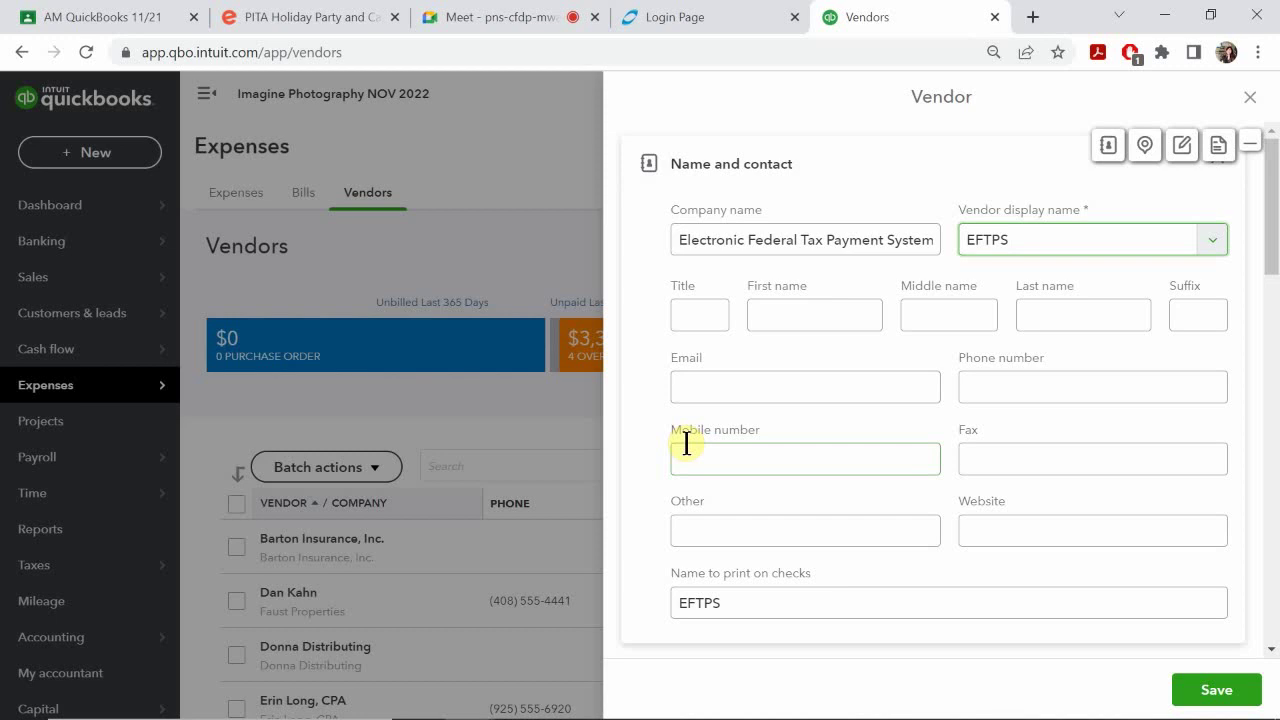
# Review the vendor form's address, notes, tax, expense rate and payment fields, including the account number.
pyautogui.scroll(-4, 688, 448)
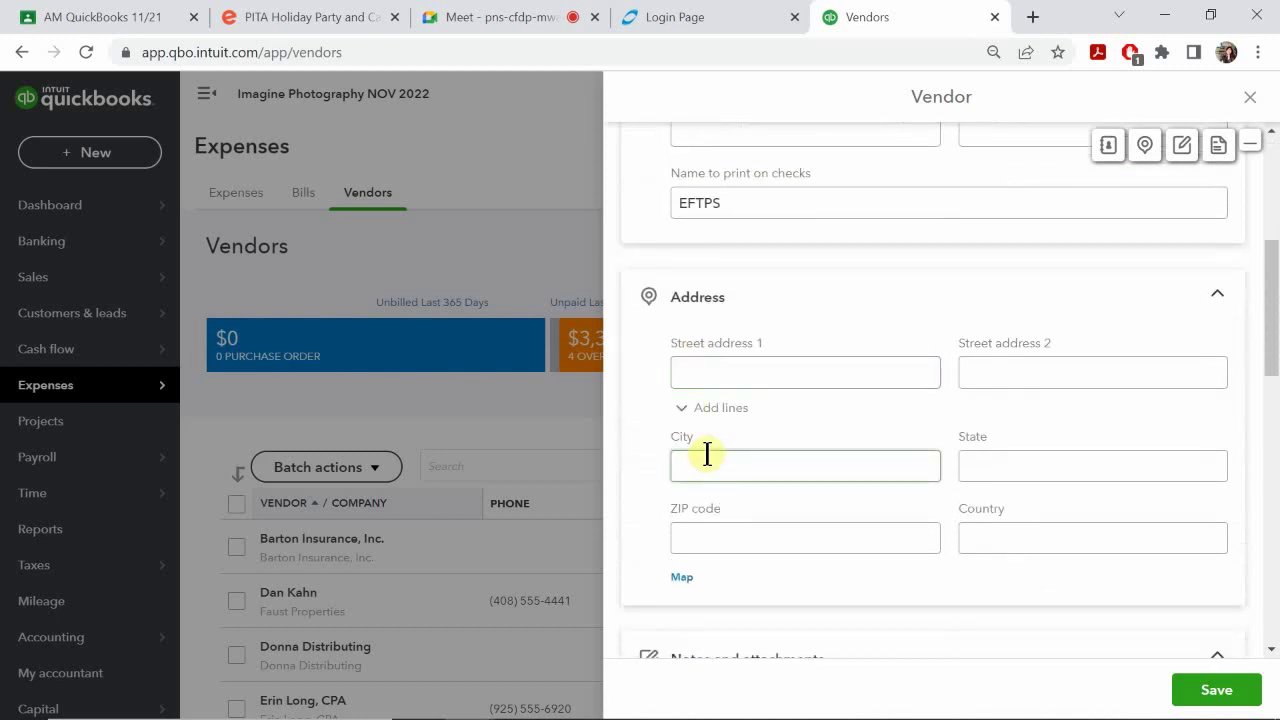
pyautogui.scroll(-1, 708, 452)
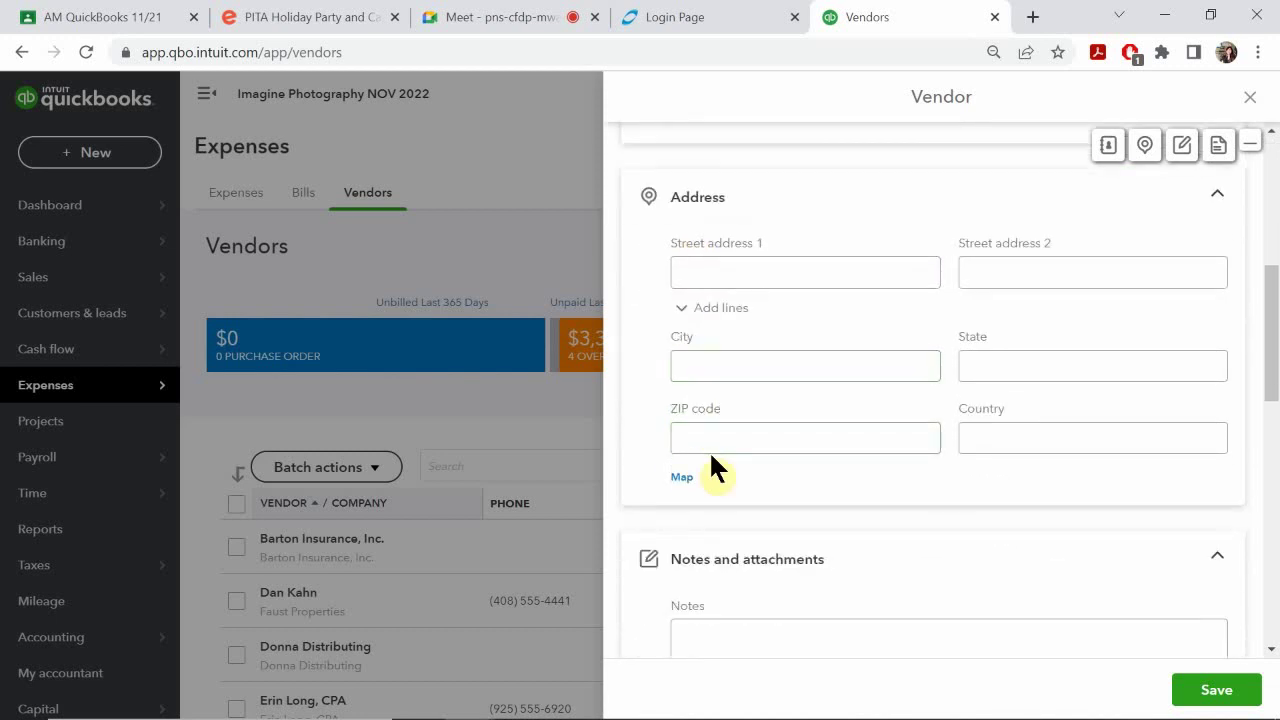
pyautogui.scroll(-2, 712, 468)
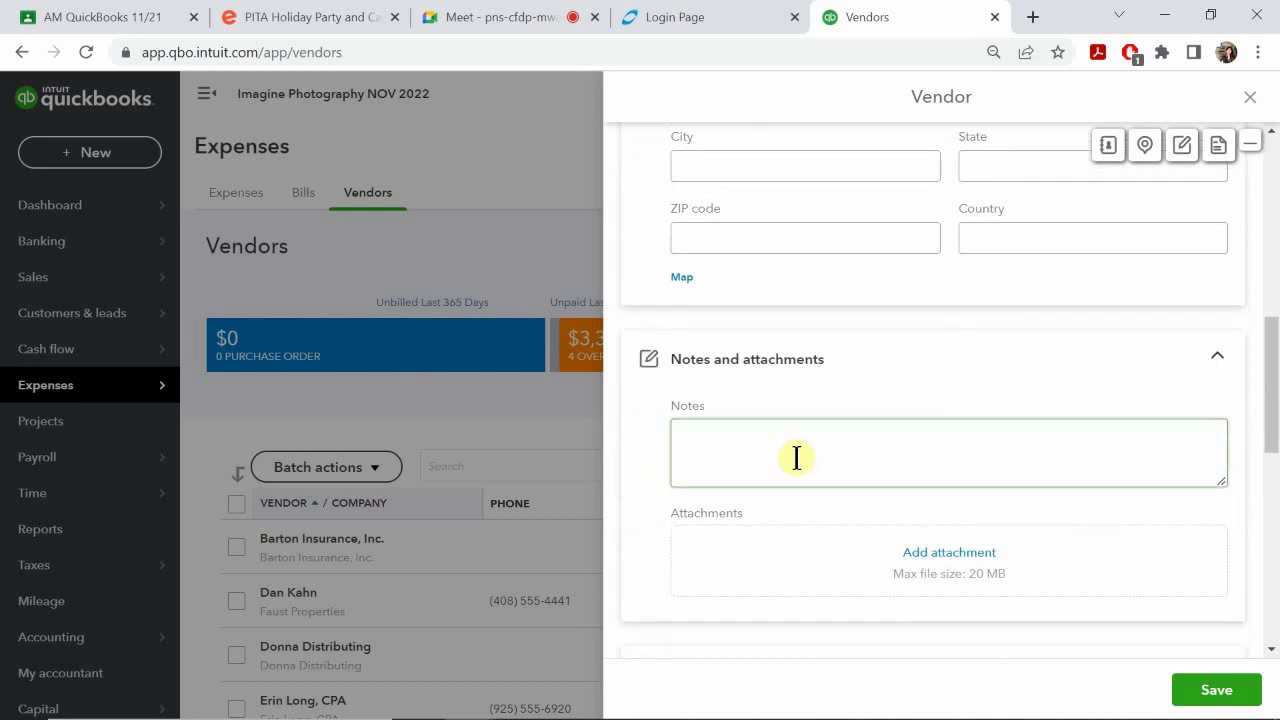
pyautogui.scroll(-3, 796, 458)
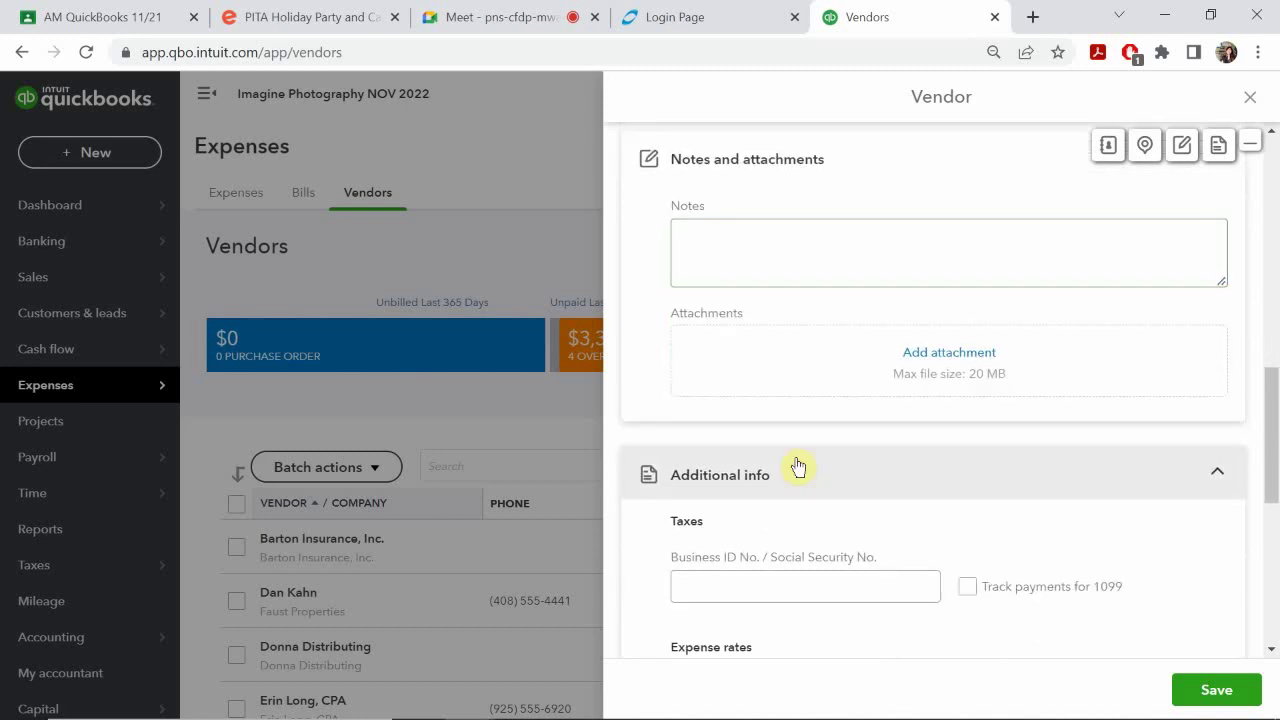
pyautogui.scroll(-1, 963, 509)
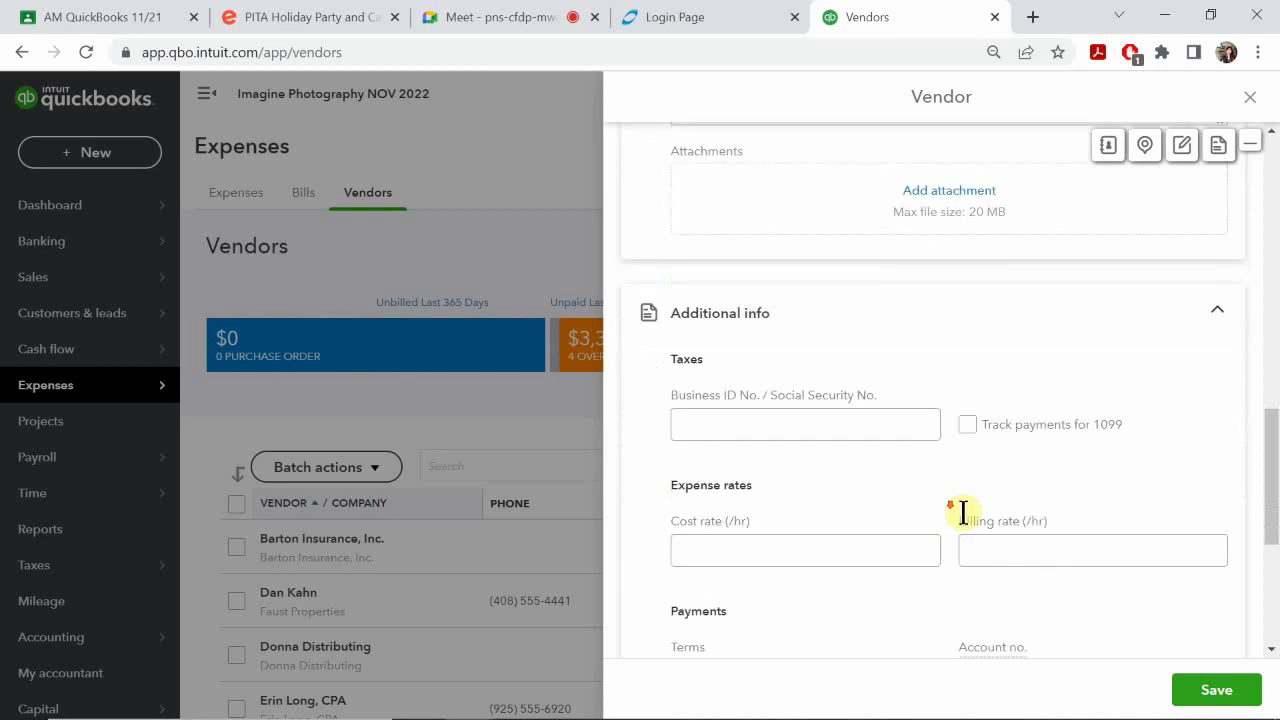
pyautogui.click(1005, 524)
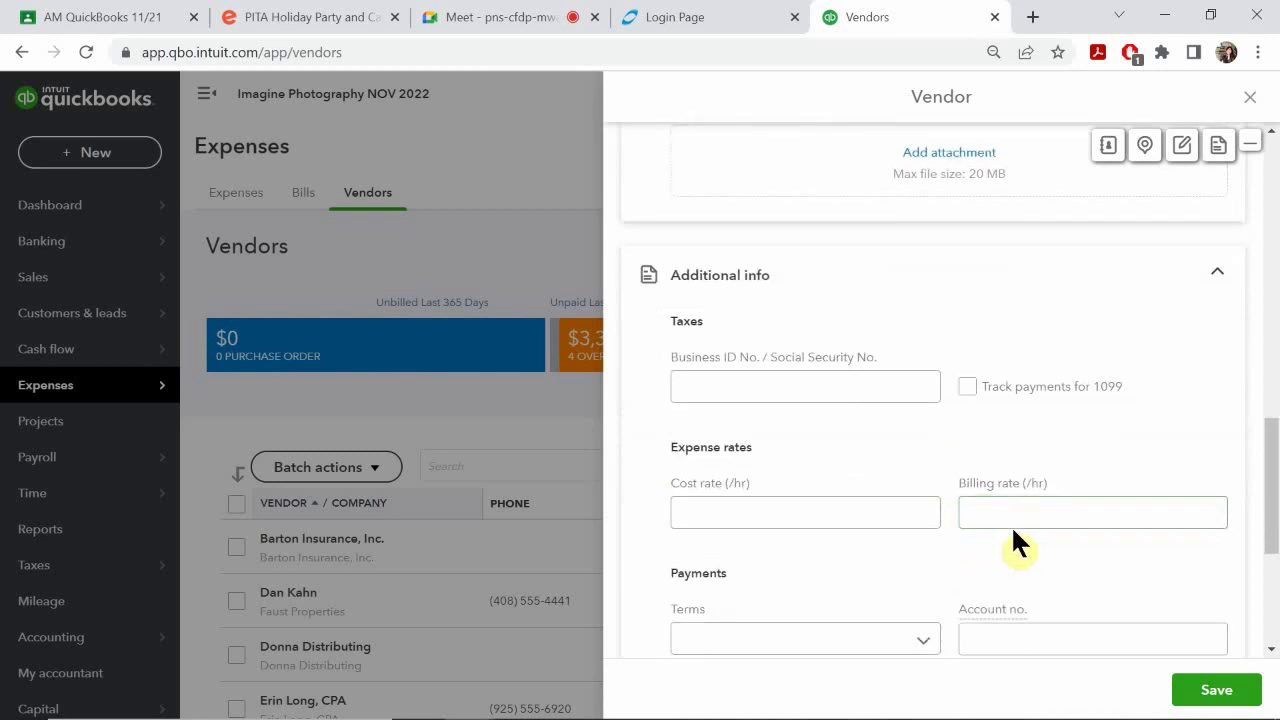
pyautogui.scroll(-1, 1010, 523)
pyautogui.click(1032, 540)
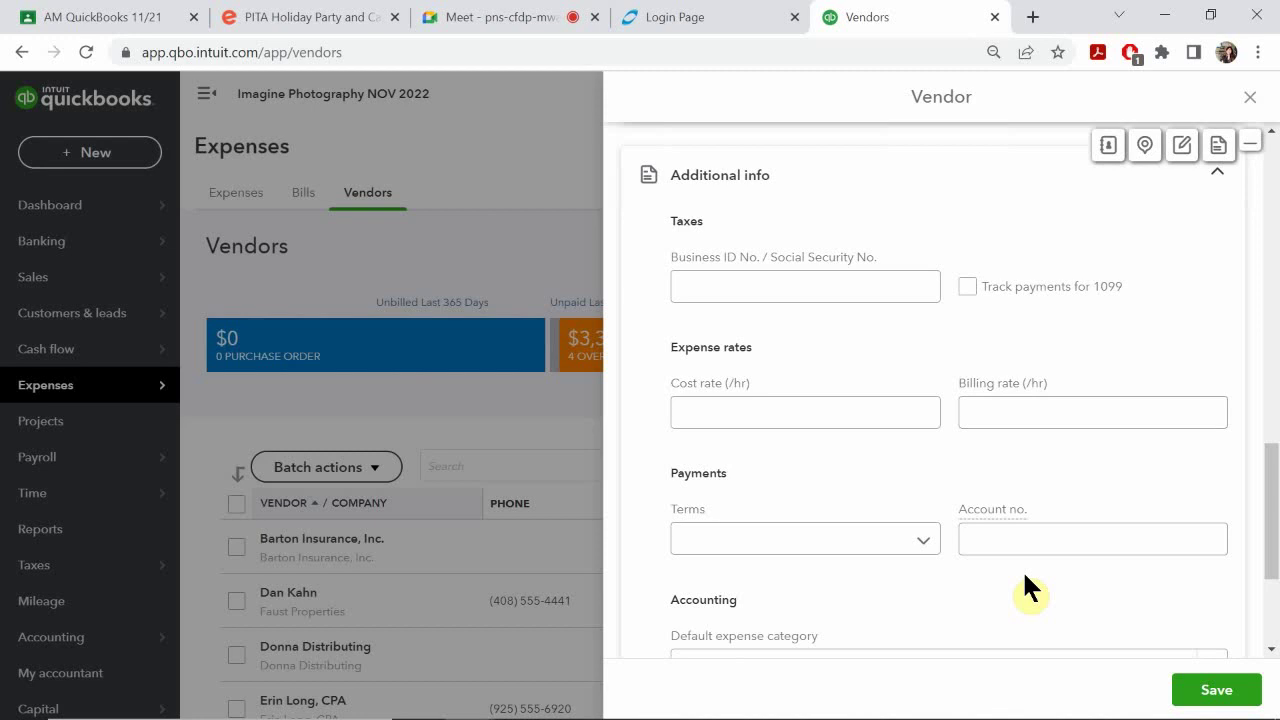
# Save the EFTPS vendor and check its entry in the vendor list.
pyautogui.scroll(5, 808, 358)
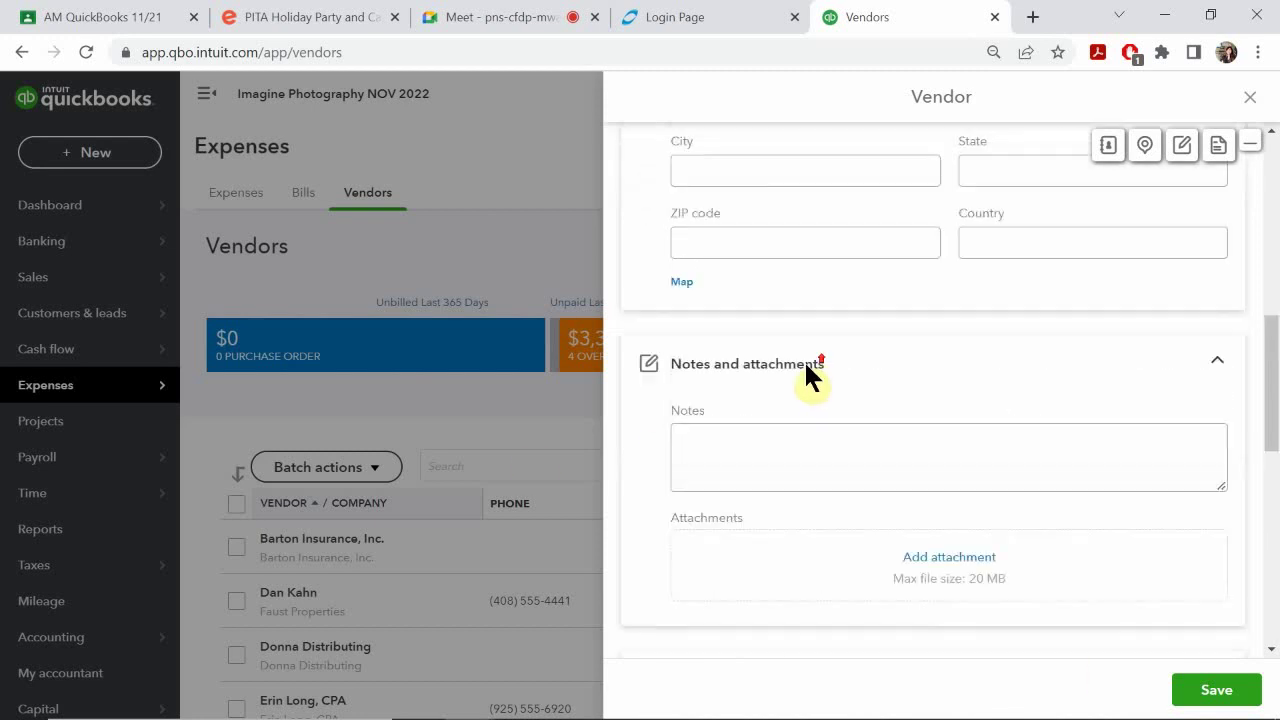
pyautogui.scroll(5, 810, 370)
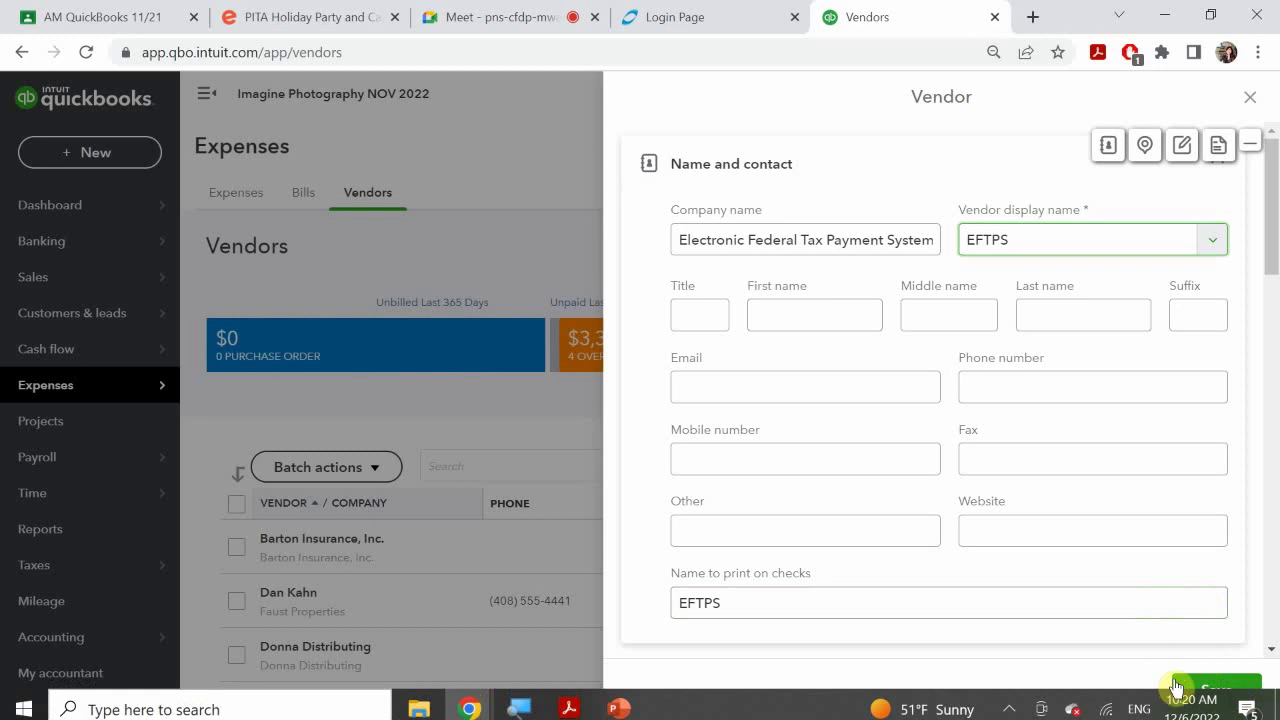
pyautogui.click(1218, 690)
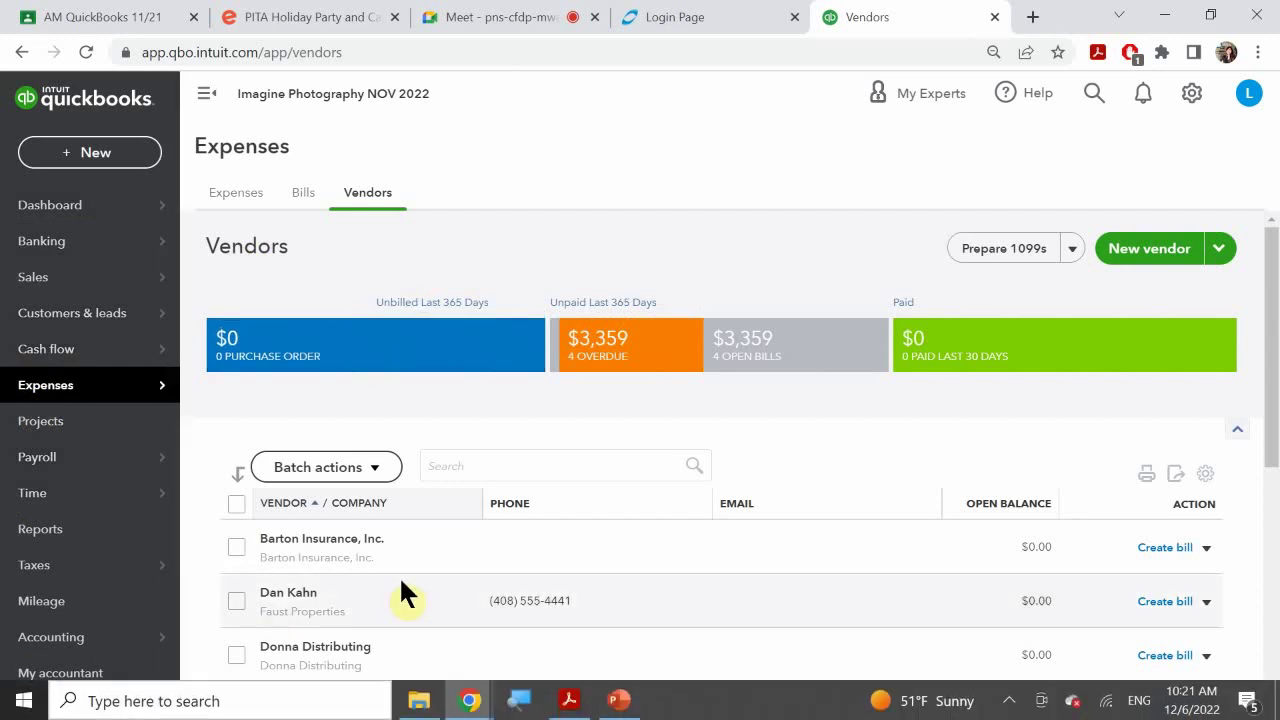
pyautogui.scroll(-1, 417, 586)
pyautogui.scroll(-1, 400, 575)
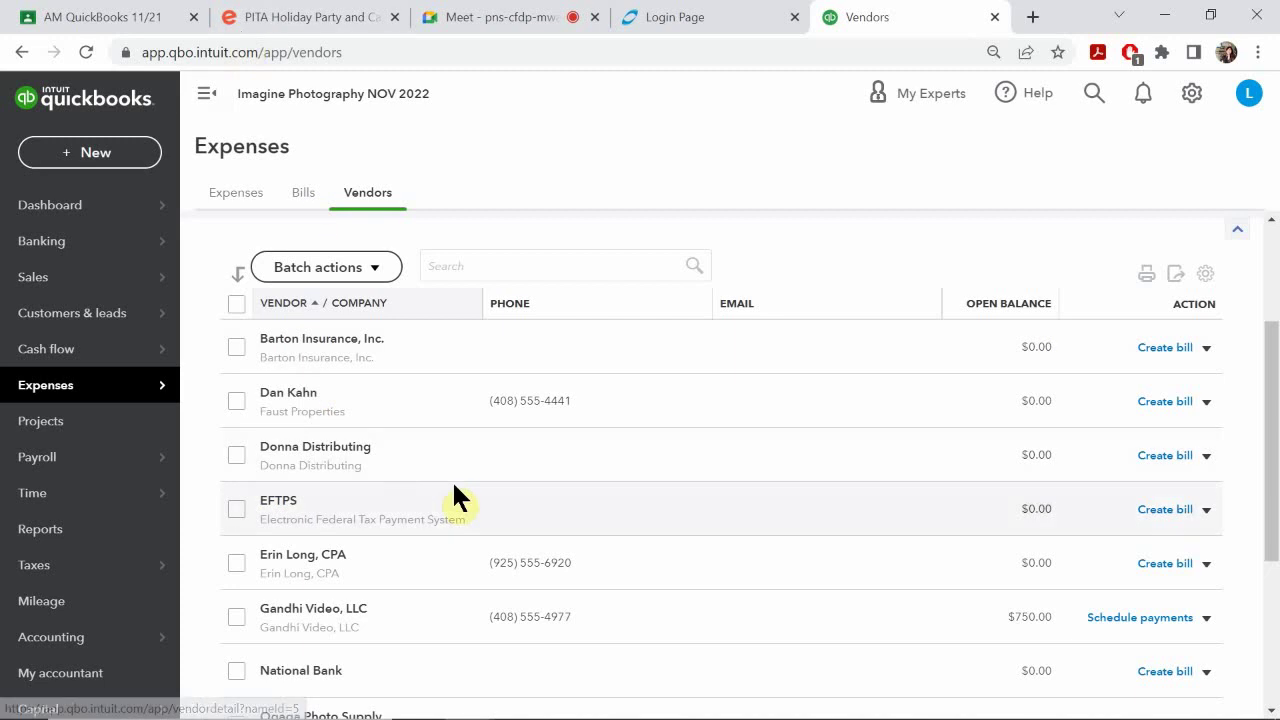
# Start a new vendor record with the company name Employment Development Department.
pyautogui.scroll(2, 457, 485)
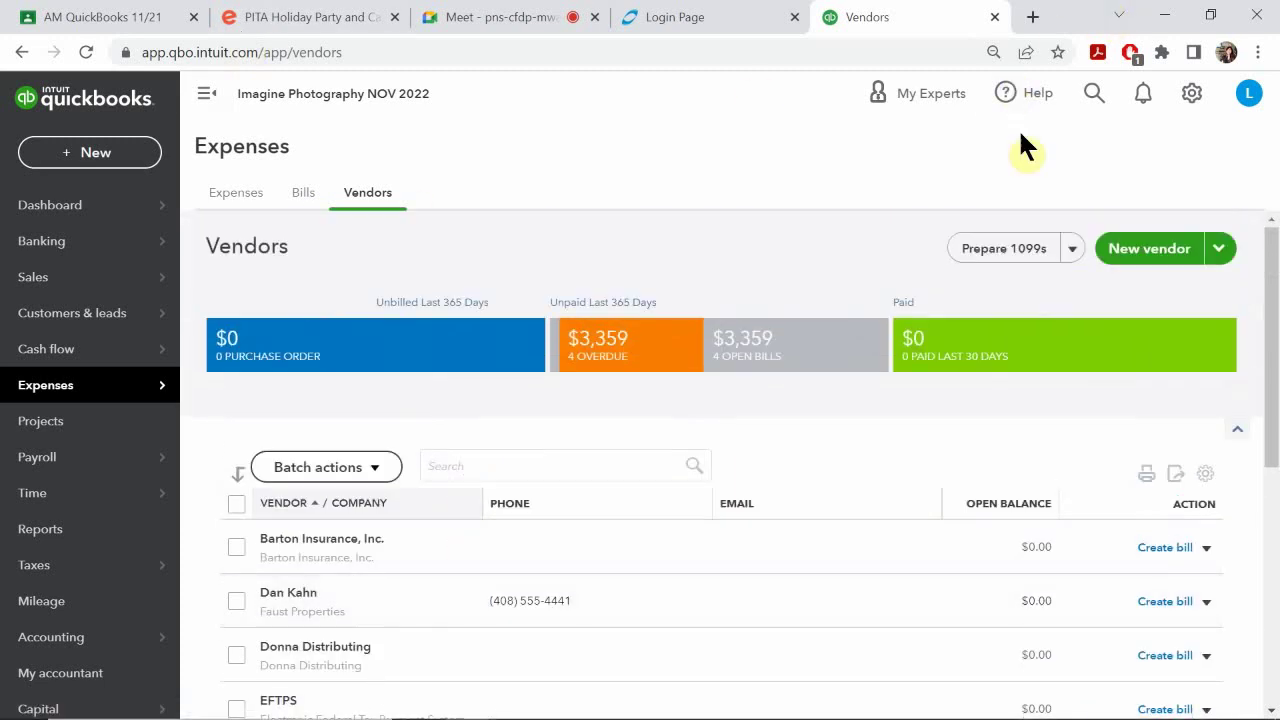
pyautogui.click(1152, 249)
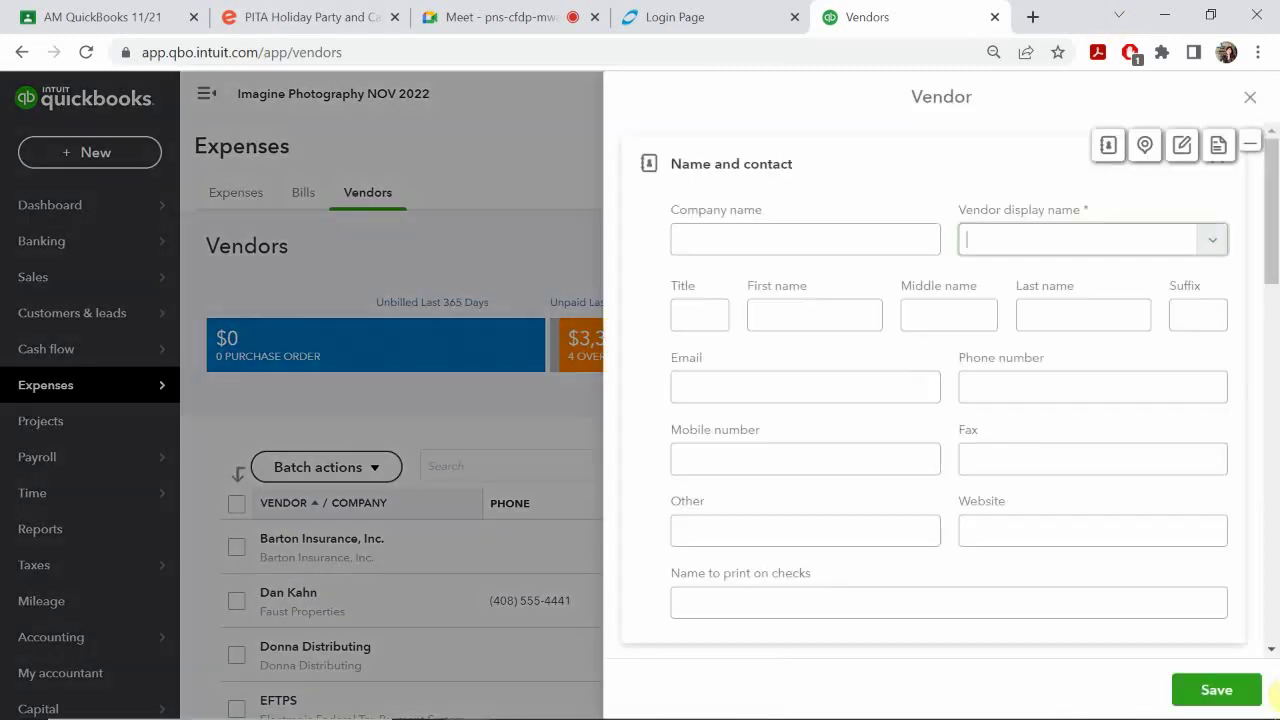
pyautogui.click(743, 239)
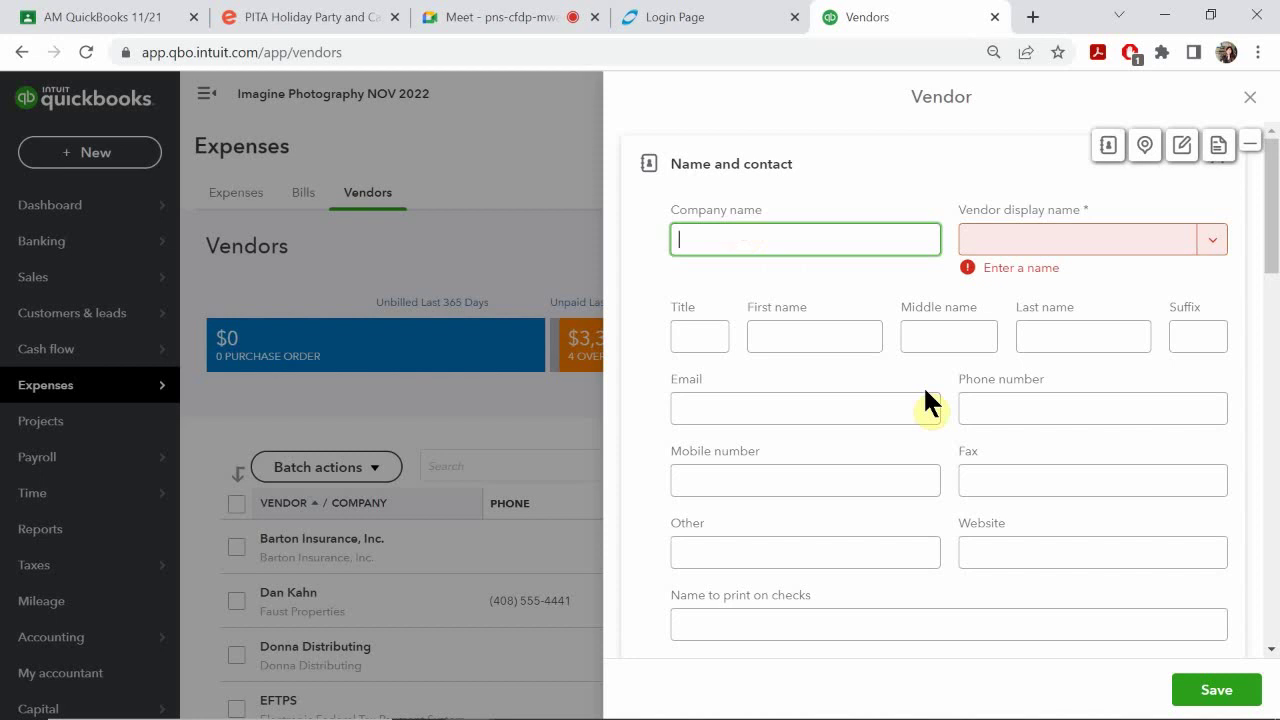
pyautogui.write('Employ')
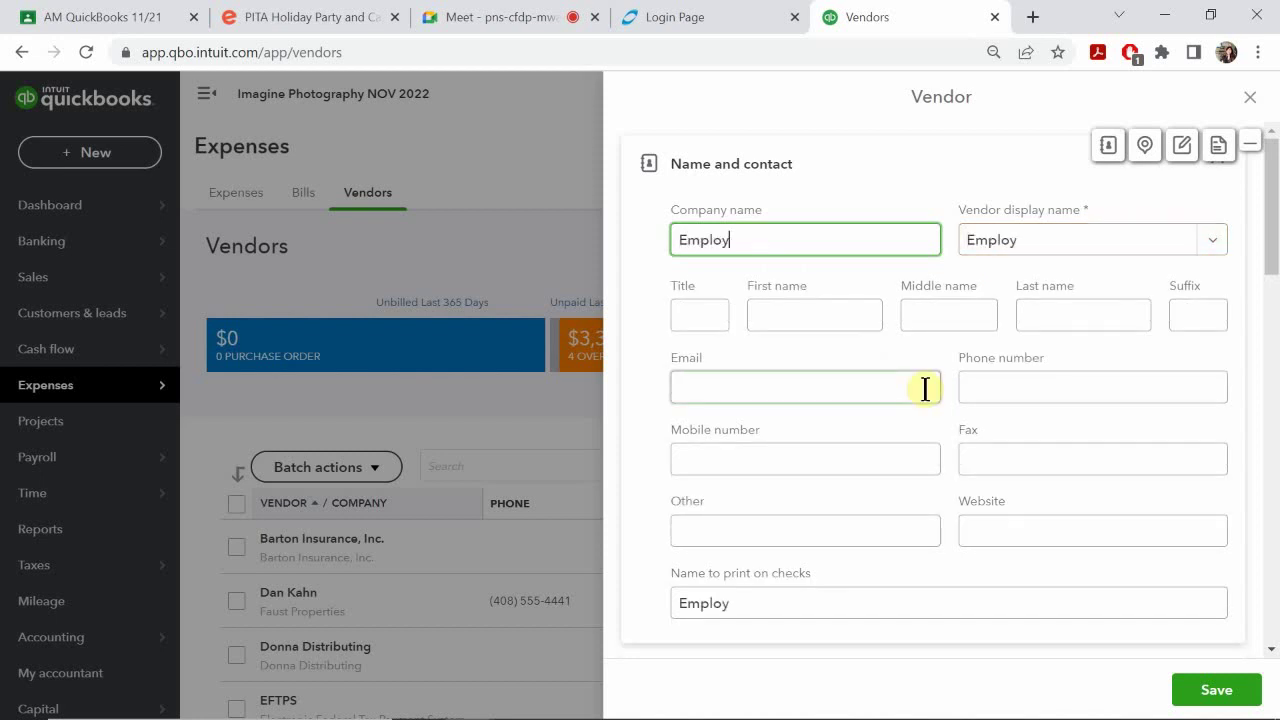
pyautogui.write('ment Delv')
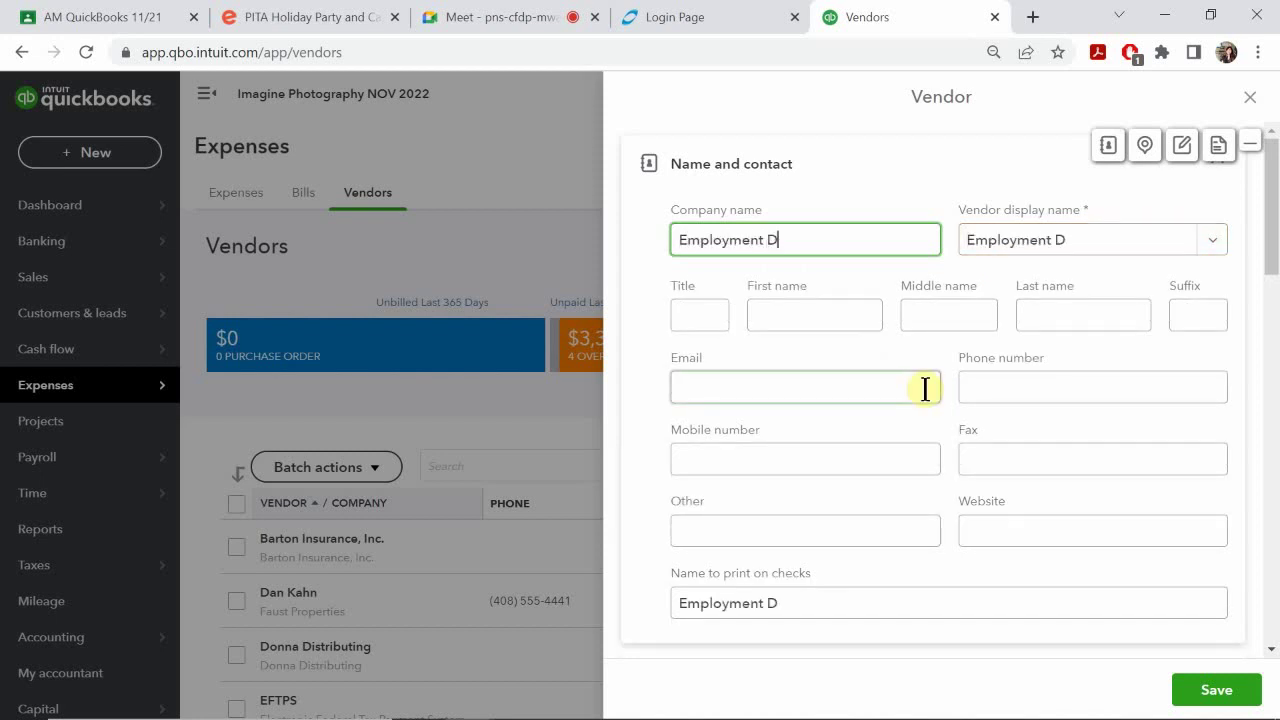
pyautogui.press('BackSpace')
pyautogui.press('BackSpace')
pyautogui.write('vell')
pyautogui.press('BackSpace')
pyautogui.write('lop')
pyautogui.press('BackSpace')
pyautogui.press('BackSpace')
pyautogui.press('BackSpace')
pyautogui.write('lpo')
pyautogui.press('BackSpace')
pyautogui.press('BackSpace')
pyautogui.write('opment')
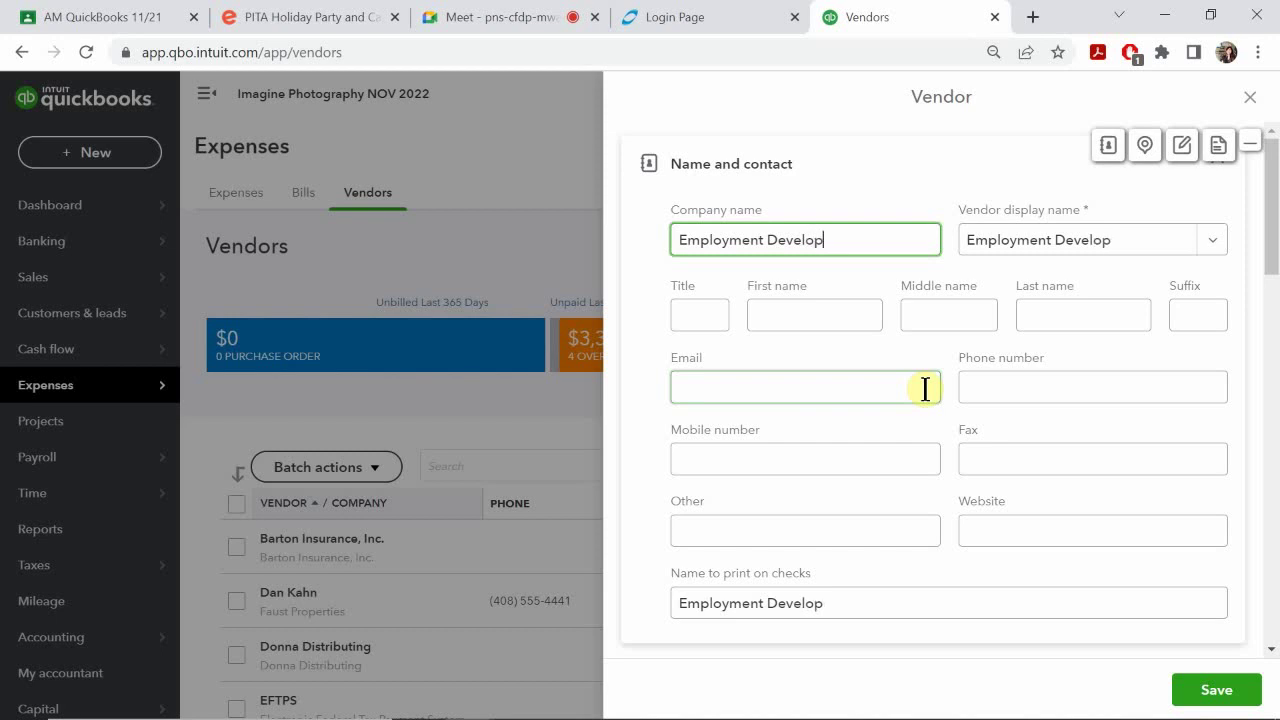
pyautogui.write(' Dep')
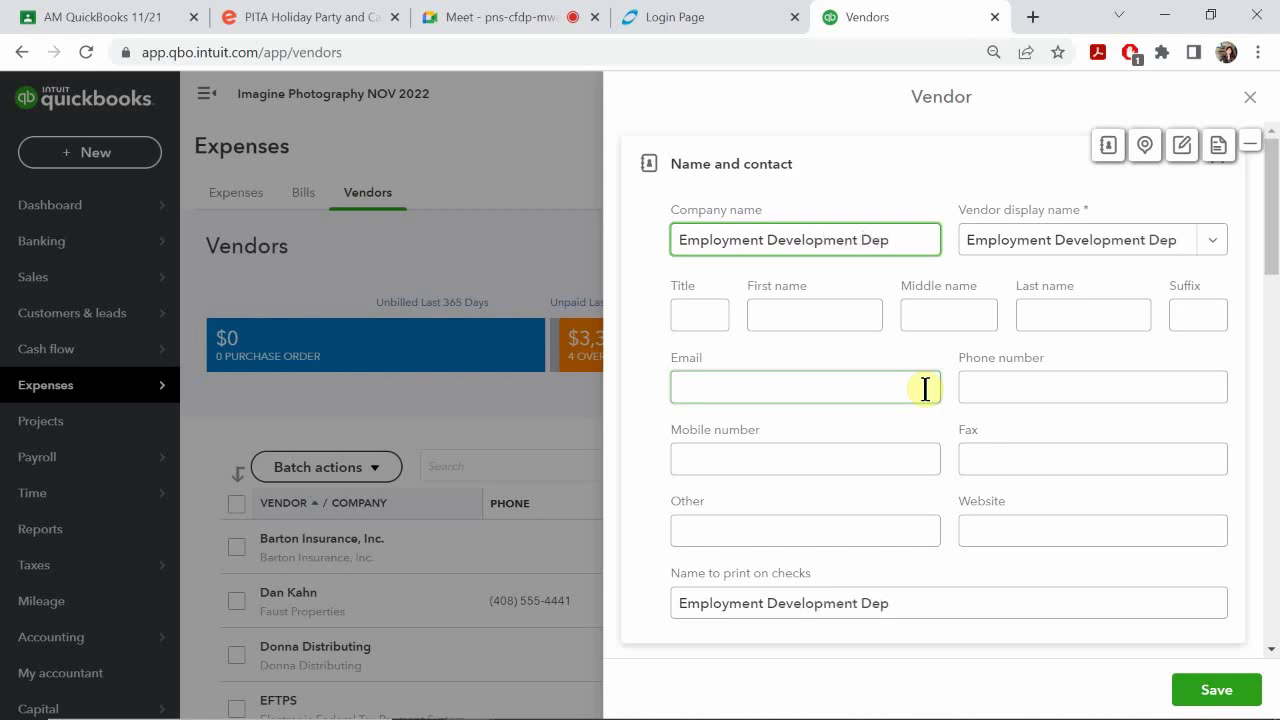
pyautogui.write('artment')
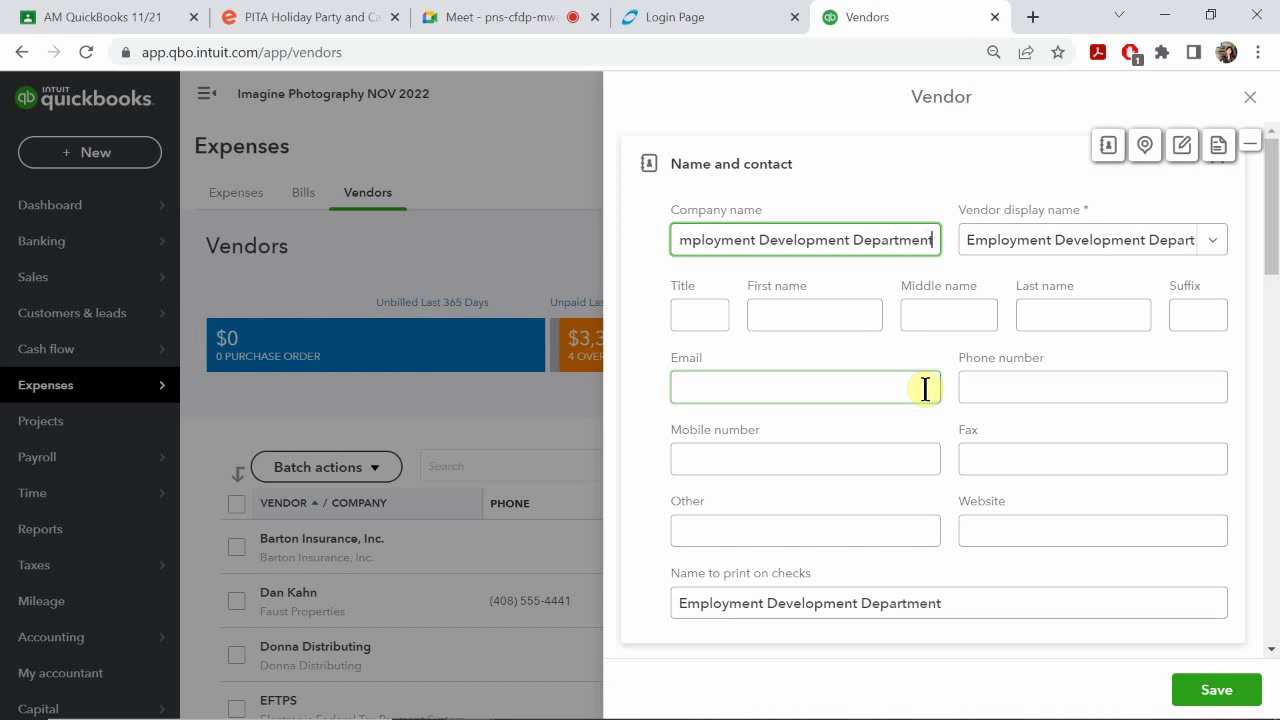
# Replace the vendor display name with EDD.
pyautogui.click(1050, 240)
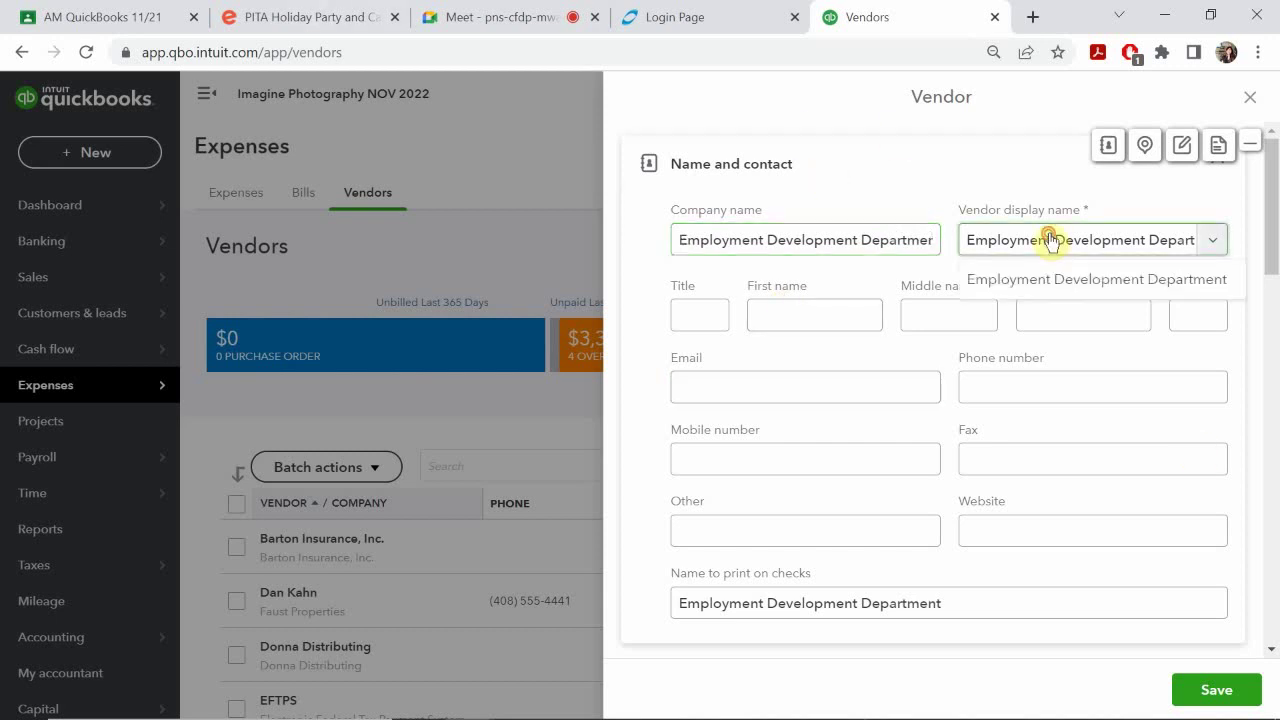
pyautogui.tripleClick(1055, 240)
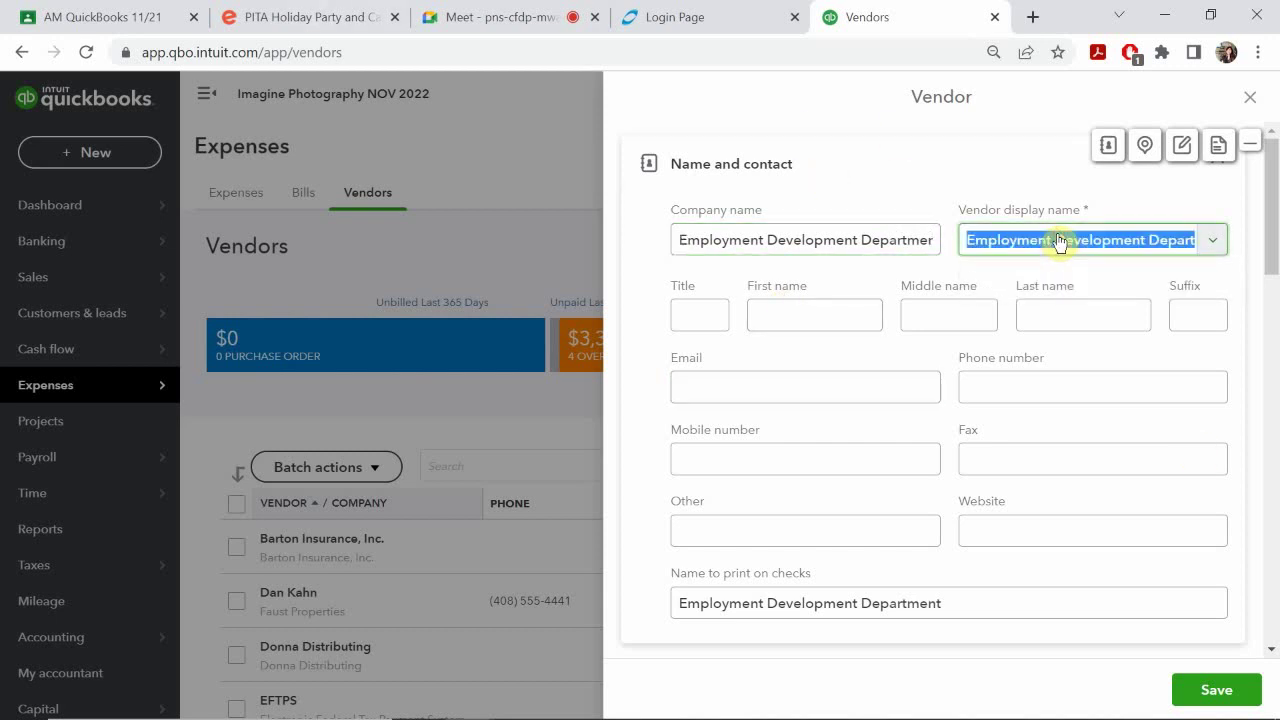
pyautogui.press('BackSpace')
pyautogui.write('EDD')
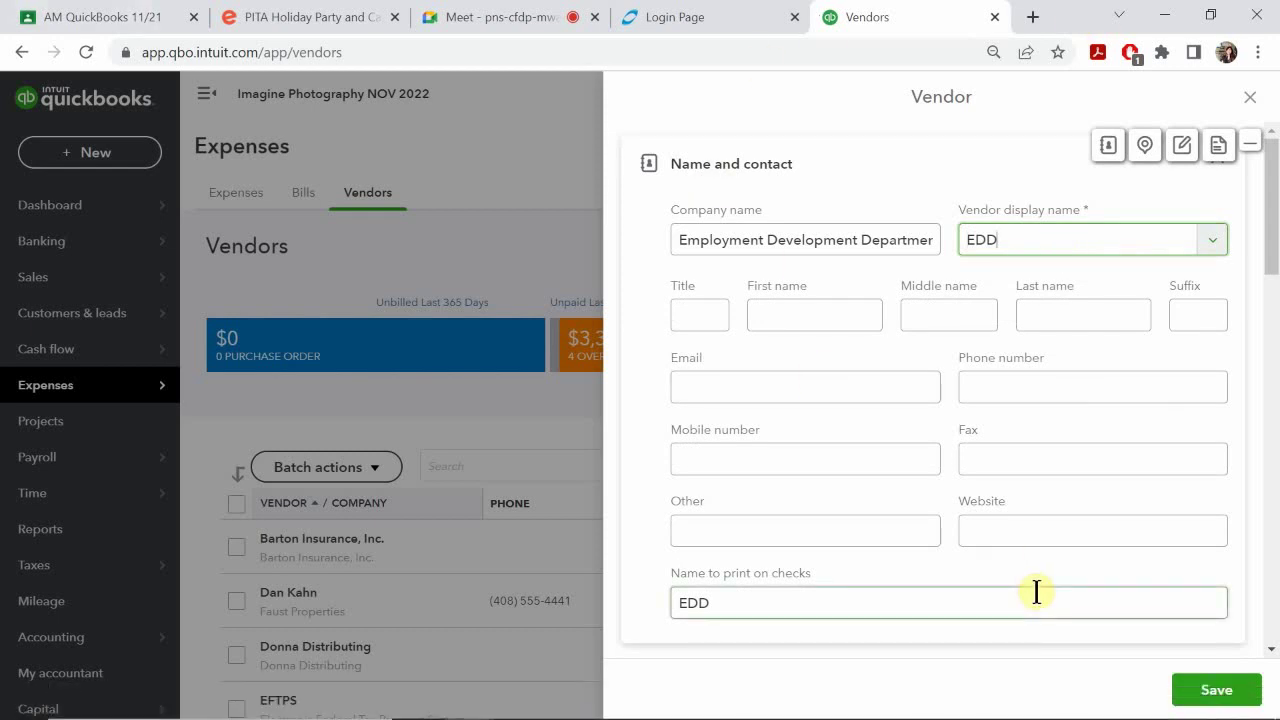
# Save the EDD vendor and check its entry in the vendor list.
pyautogui.click(1194, 689)
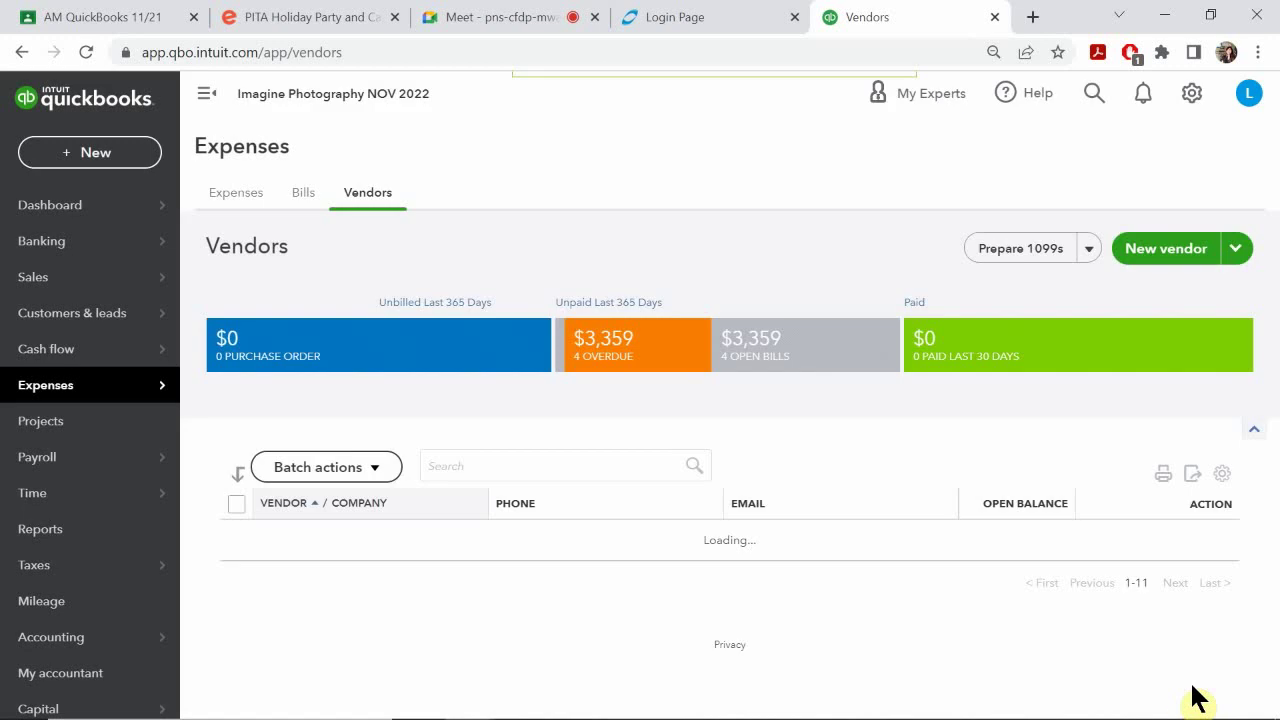
pyautogui.scroll(-2, 830, 487)
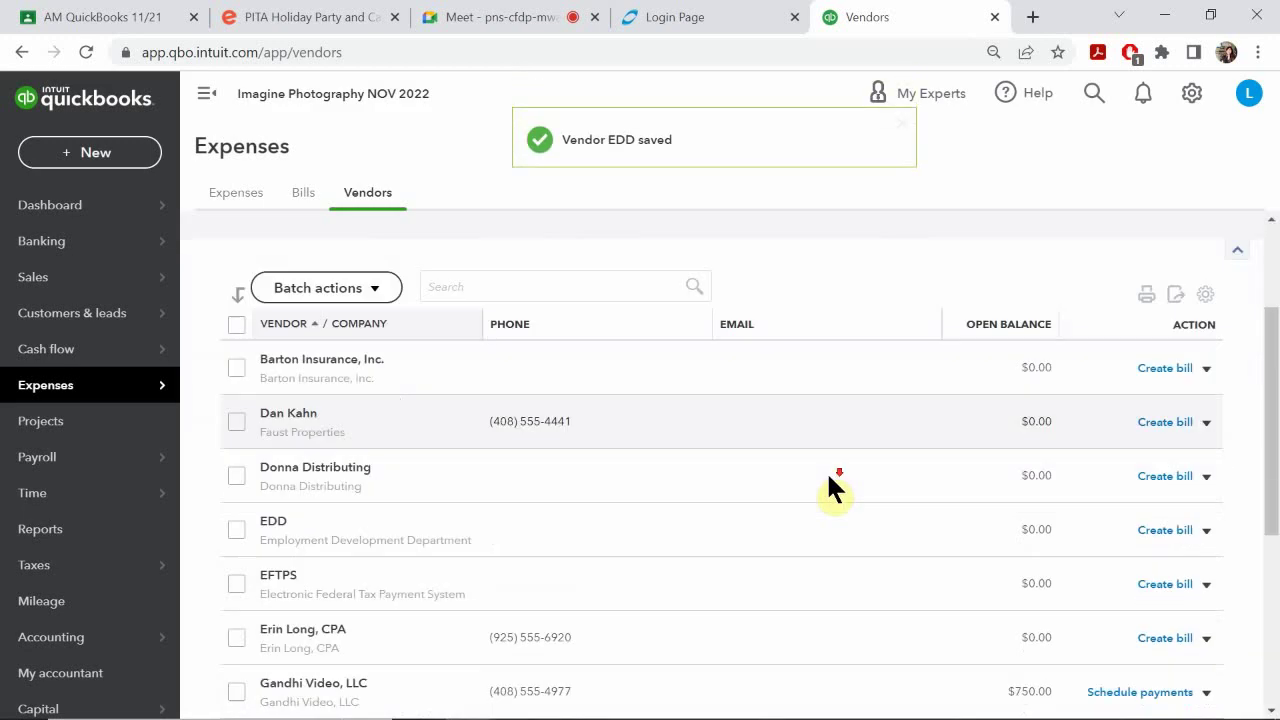
pyautogui.scroll(-2, 831, 487)
pyautogui.scroll(1, 831, 487)
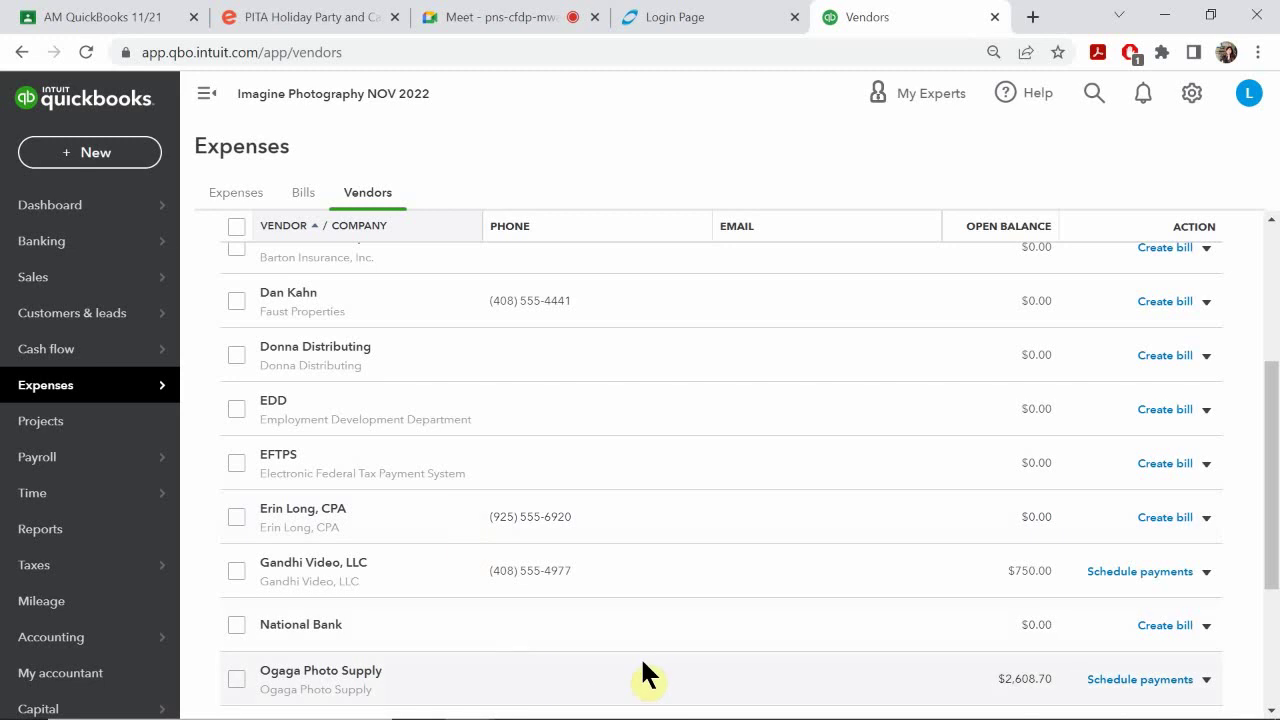
# Examine the weekly time entry form for the last employee listed, and return to the vendor list without entering hours.
pyautogui.click(108, 153)
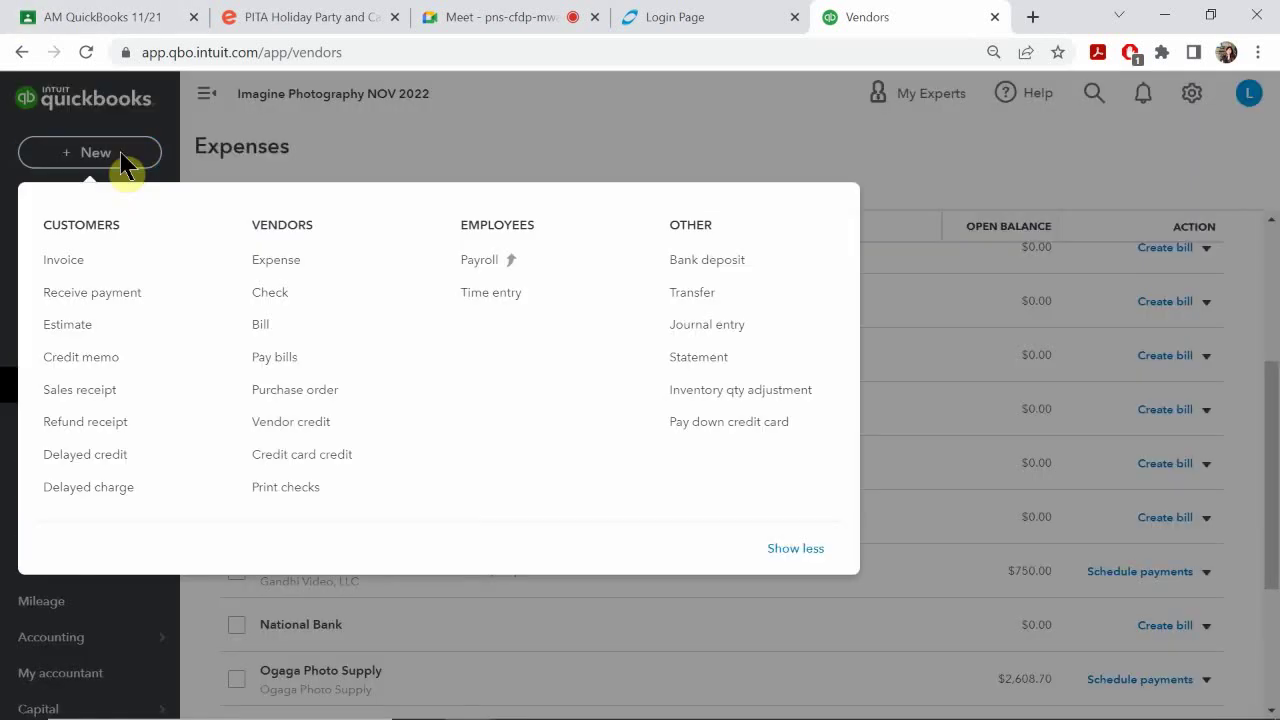
pyautogui.click(508, 304)
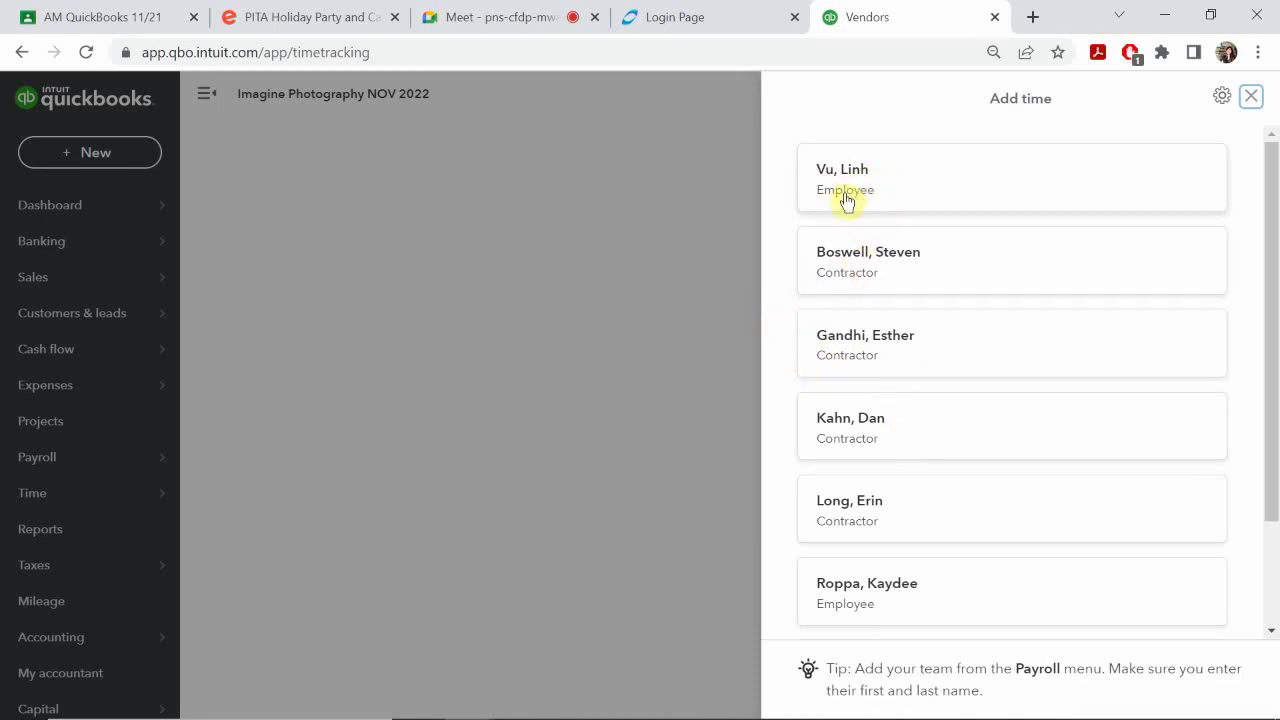
pyautogui.scroll(-2, 845, 235)
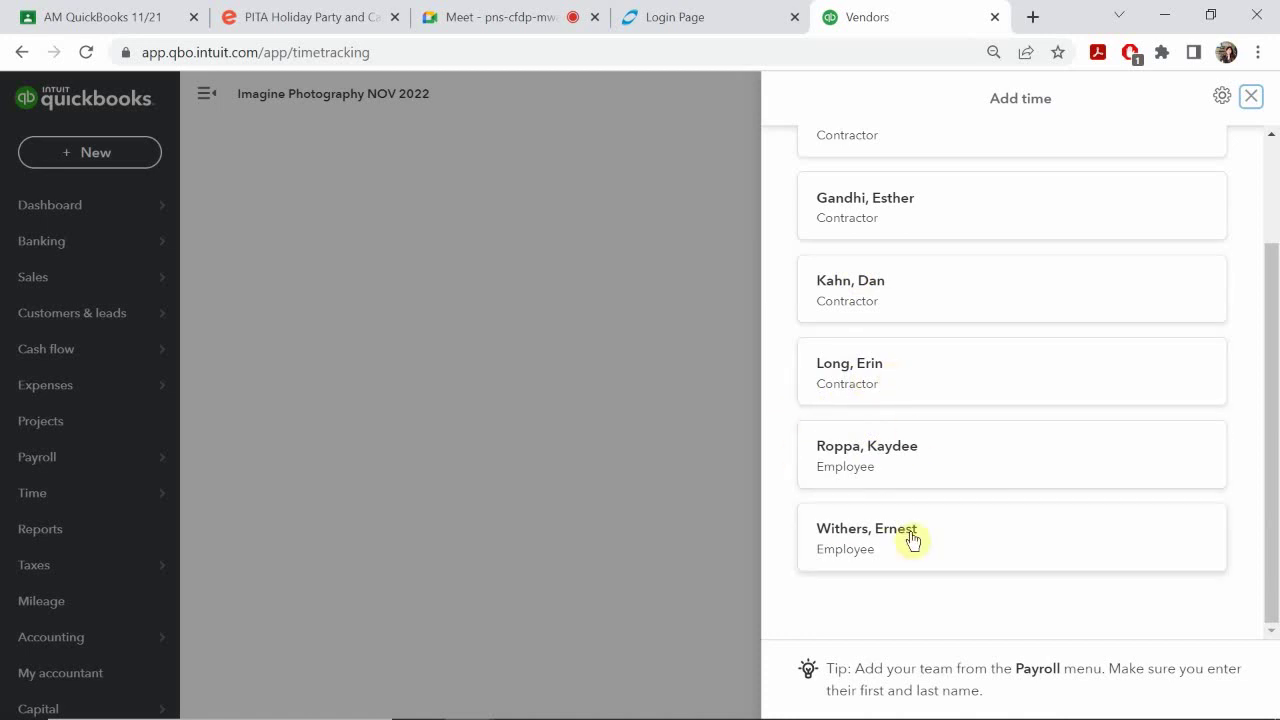
pyautogui.click(851, 533)
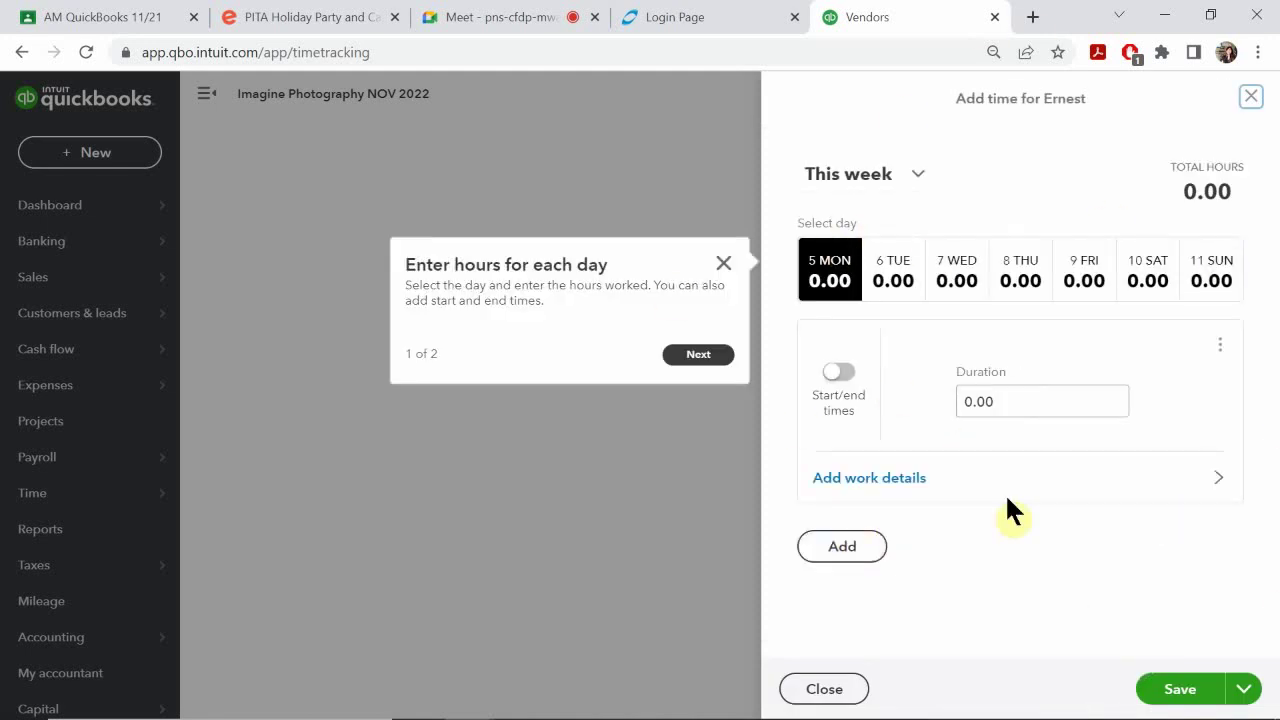
pyautogui.click(724, 264)
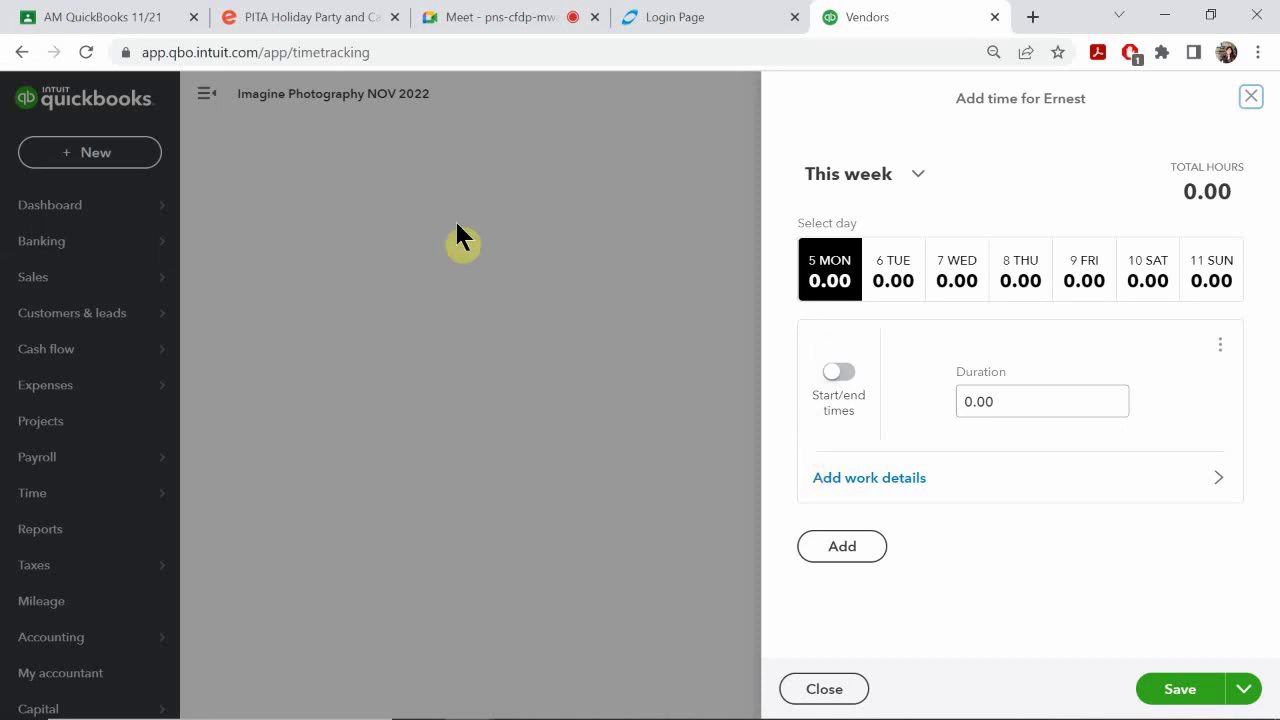
pyautogui.click(643, 145)
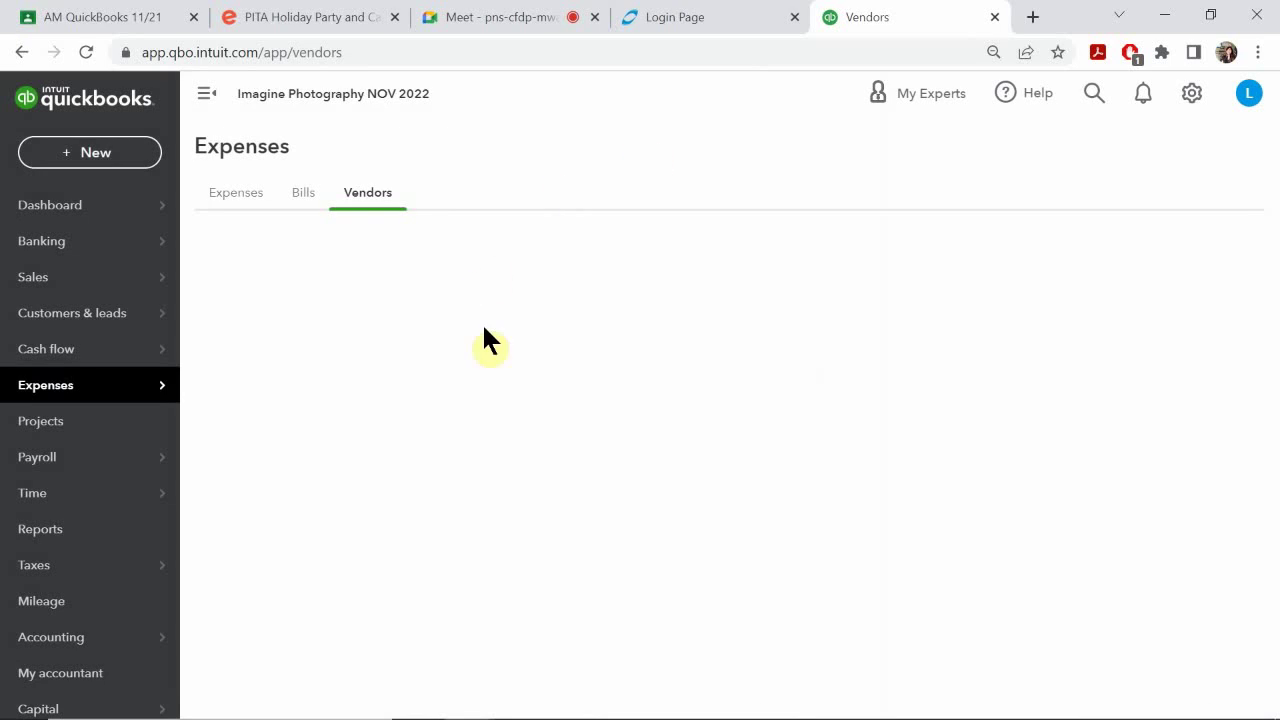
pyautogui.scroll(-1, 473, 410)
pyautogui.scroll(-2, 470, 420)
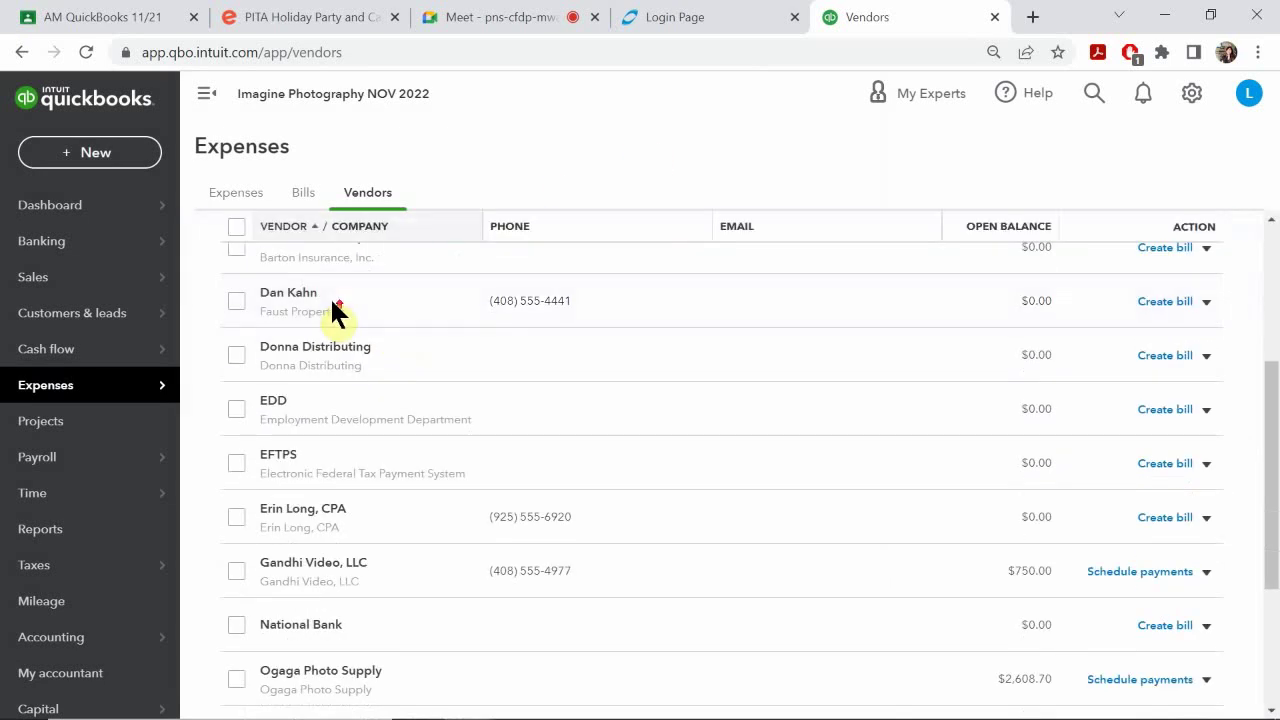
pyautogui.scroll(3, 334, 314)
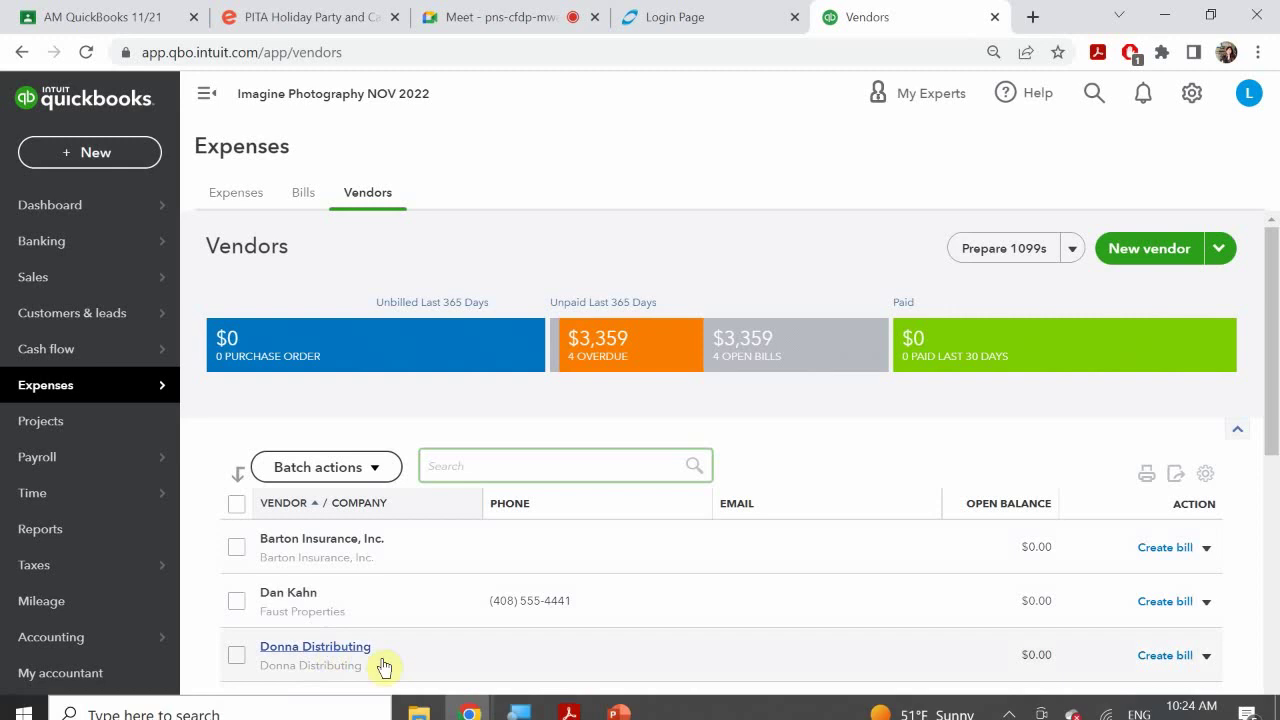
# Switch to 13 PAYROLL.pdf in Adobe Acrobat Reader and go to page 29, where the chapter's review questions begin.
pyautogui.click(570, 708)
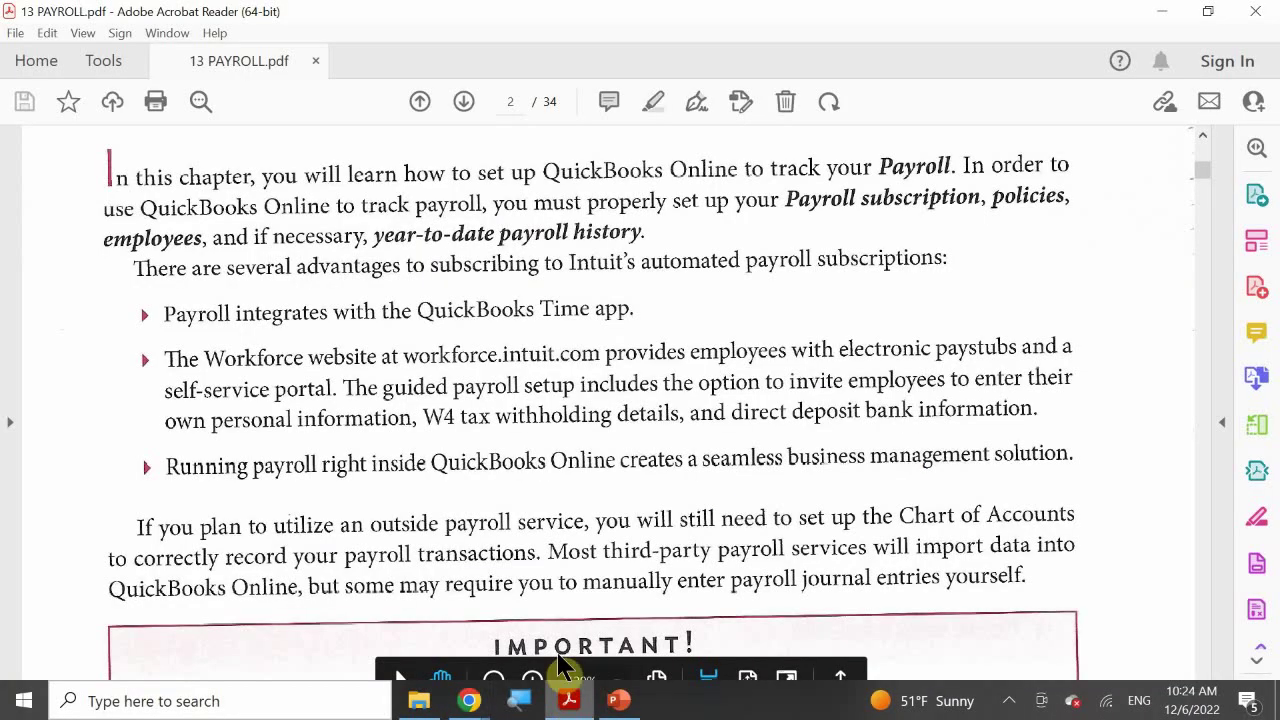
pyautogui.click(467, 101)
pyautogui.click(466, 101)
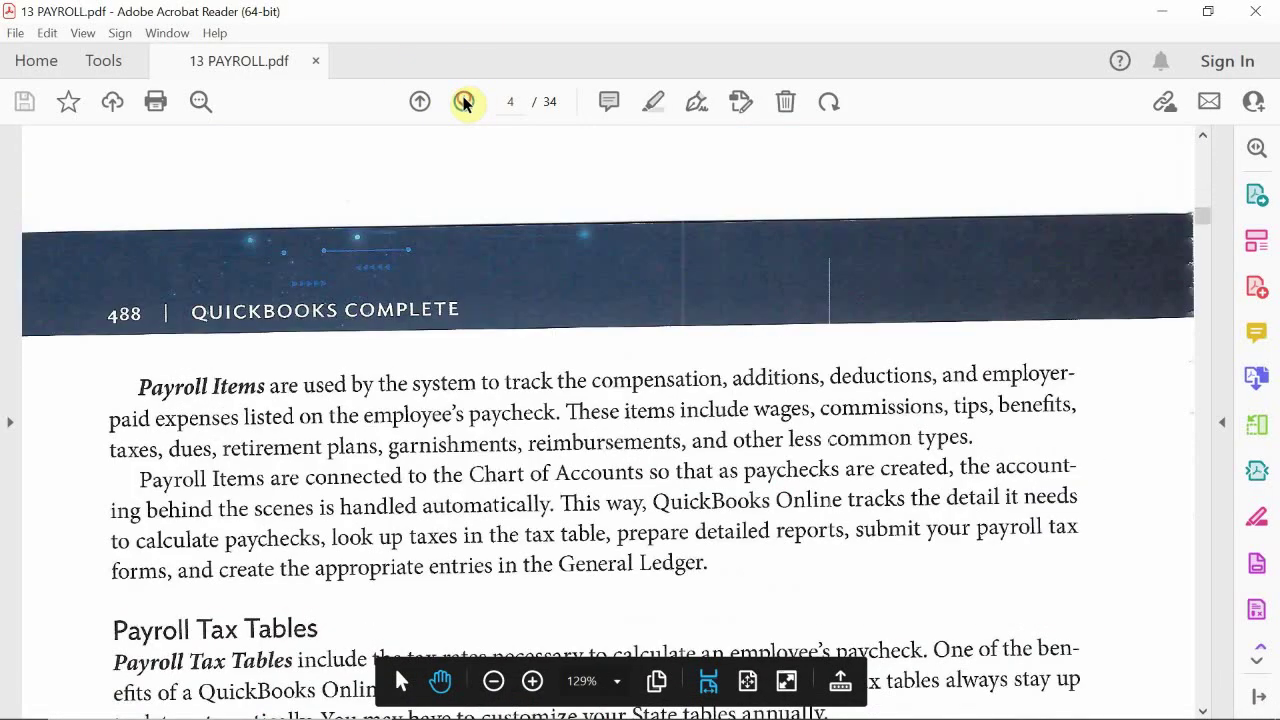
pyautogui.click(465, 101)
pyautogui.click(464, 101)
pyautogui.click(464, 101)
pyautogui.click(464, 101)
pyautogui.click(464, 101)
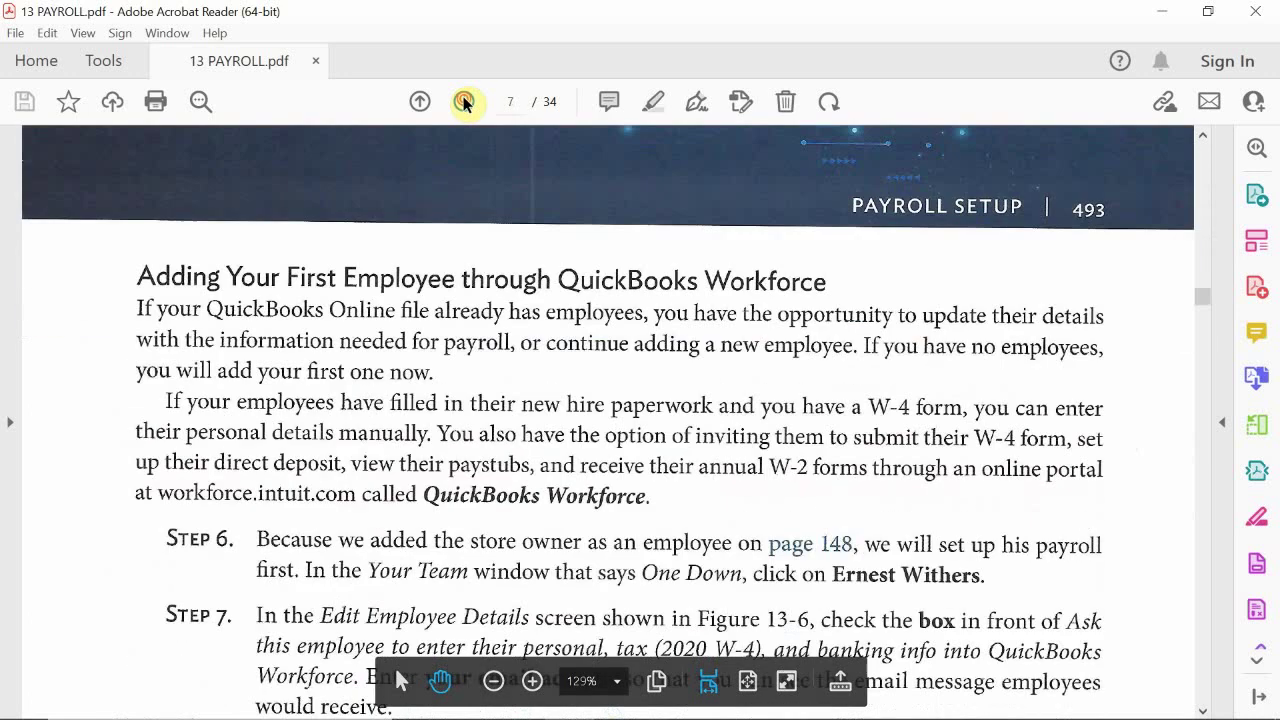
pyautogui.click(464, 101)
pyautogui.click(464, 101)
pyautogui.click(464, 101)
pyautogui.click(510, 101)
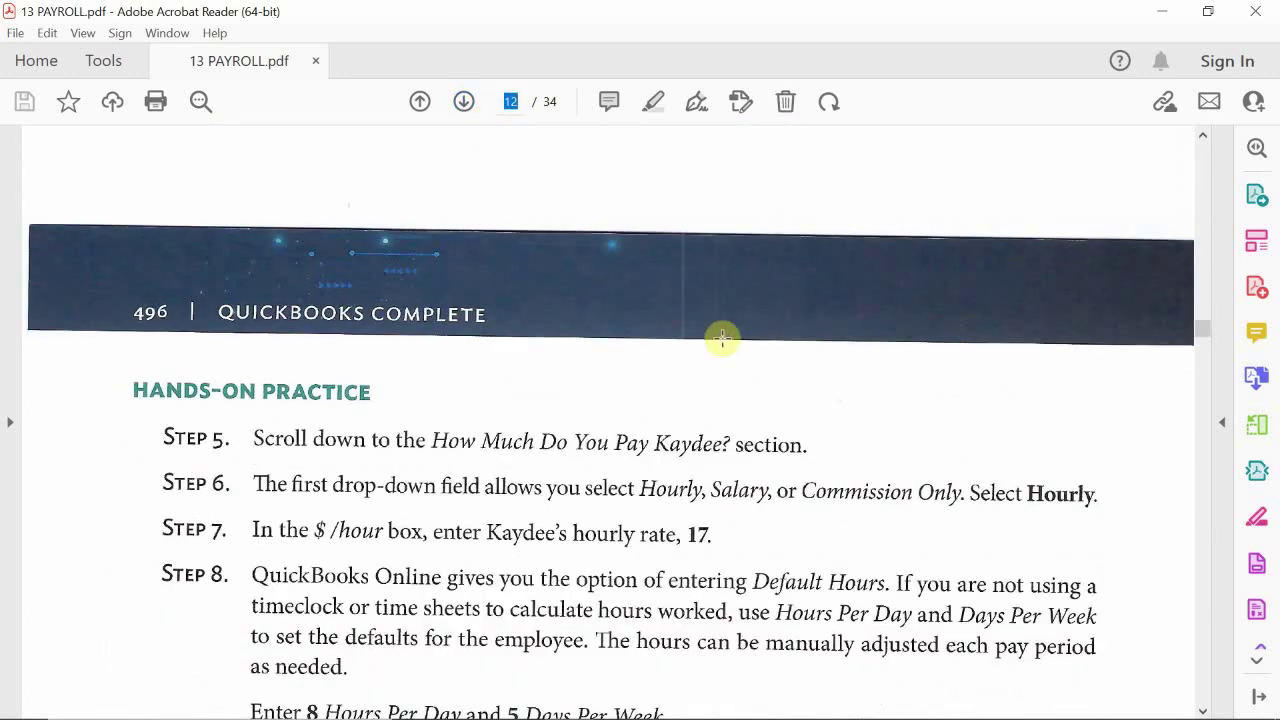
pyautogui.write('30')
pyautogui.press('Return')
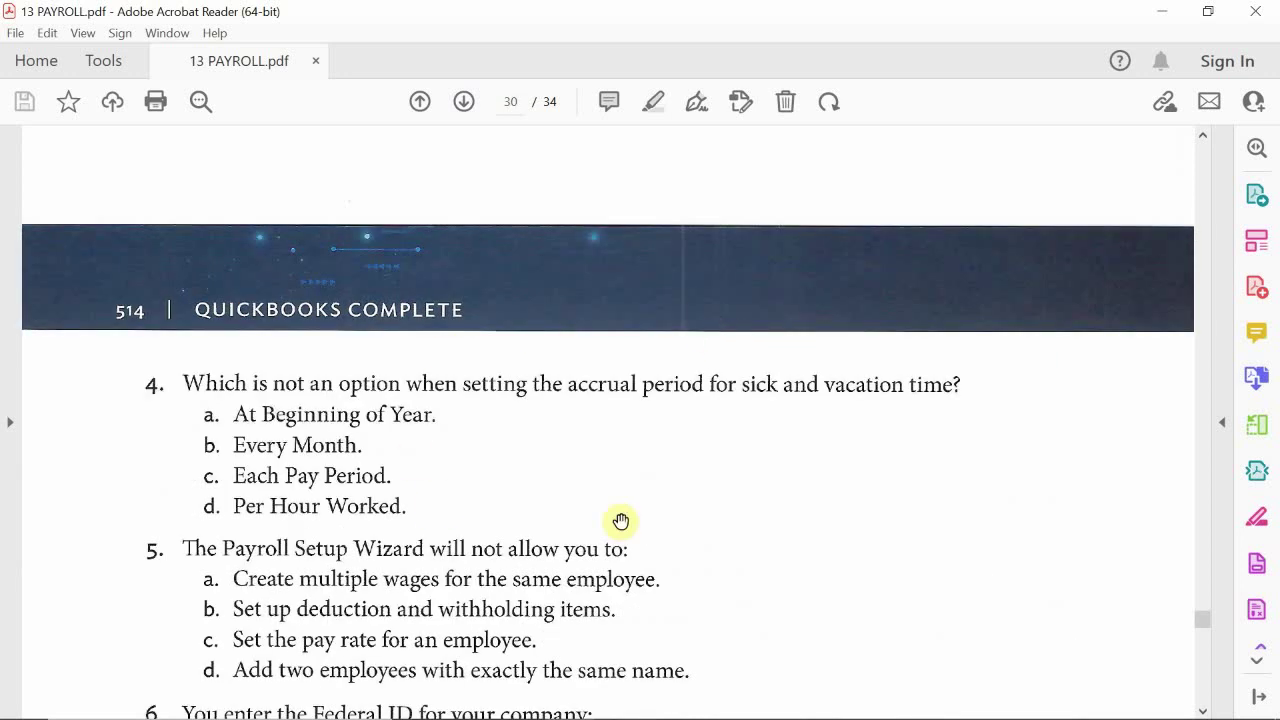
pyautogui.click(421, 101)
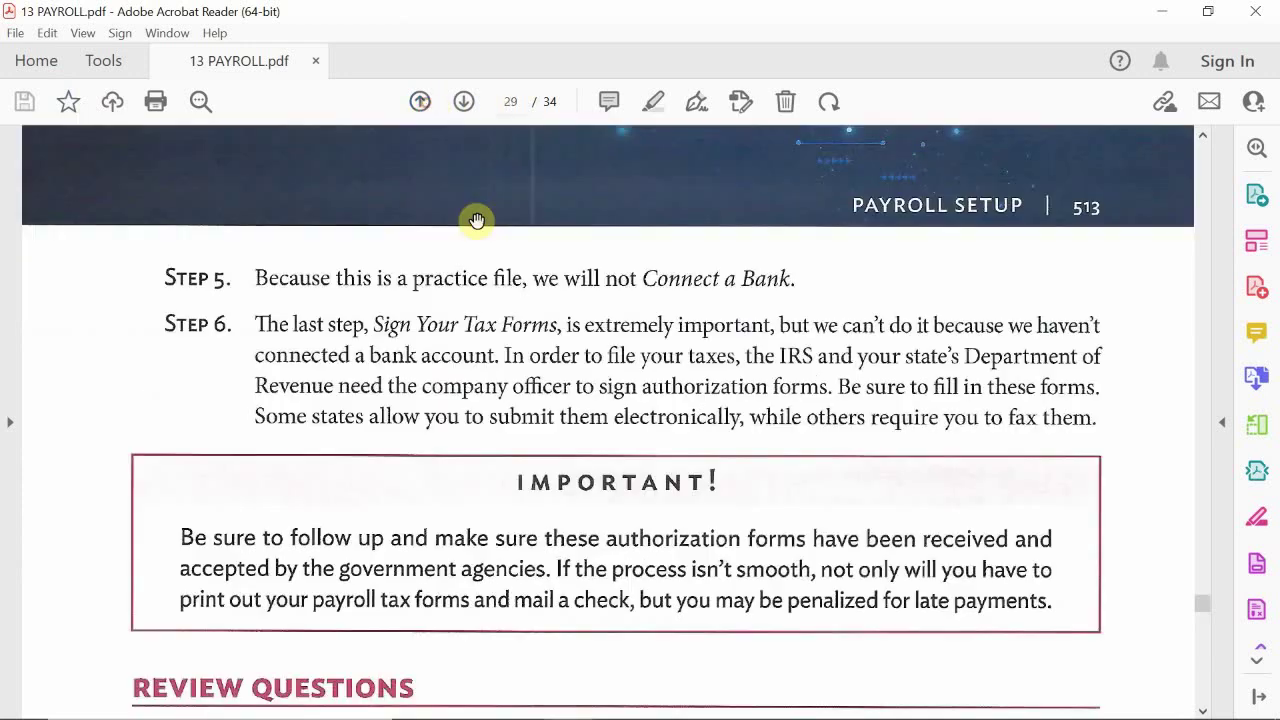
# Read the comprehension questions and multiple-choice questions 1 to 3 on page 29 of the payroll chapter.
pyautogui.scroll(-5, 404, 423)
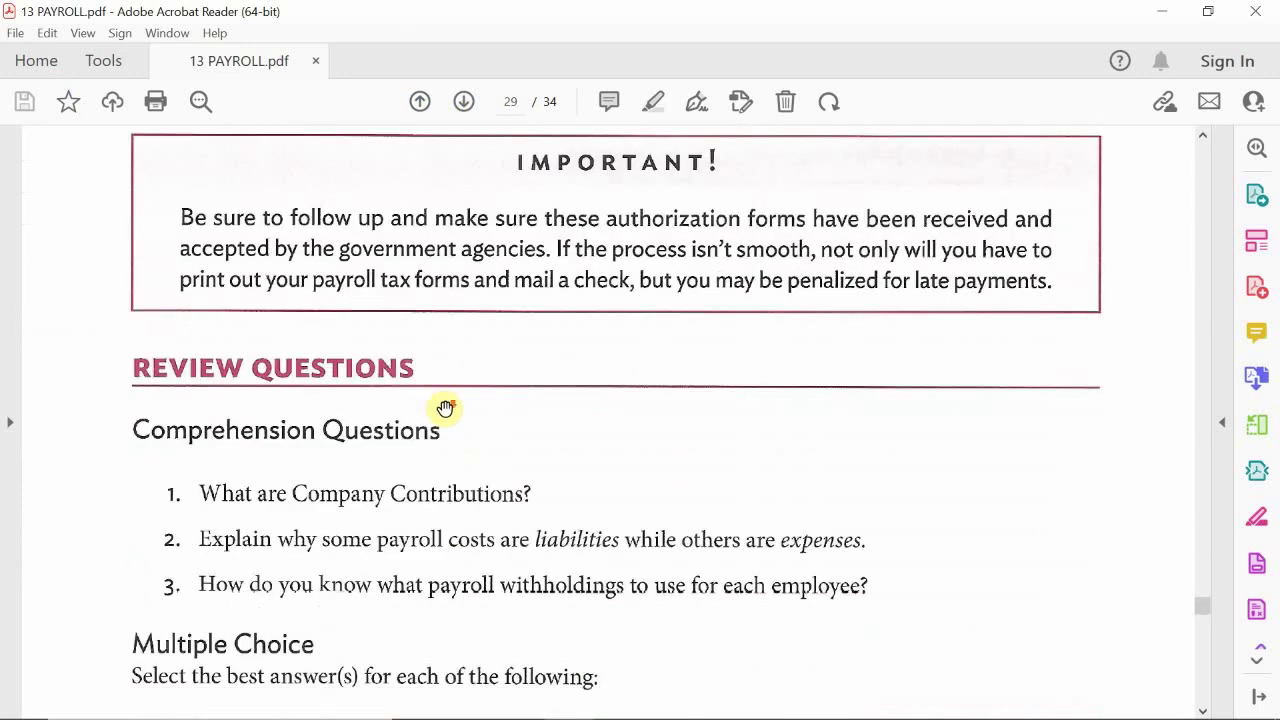
pyautogui.scroll(-3, 557, 457)
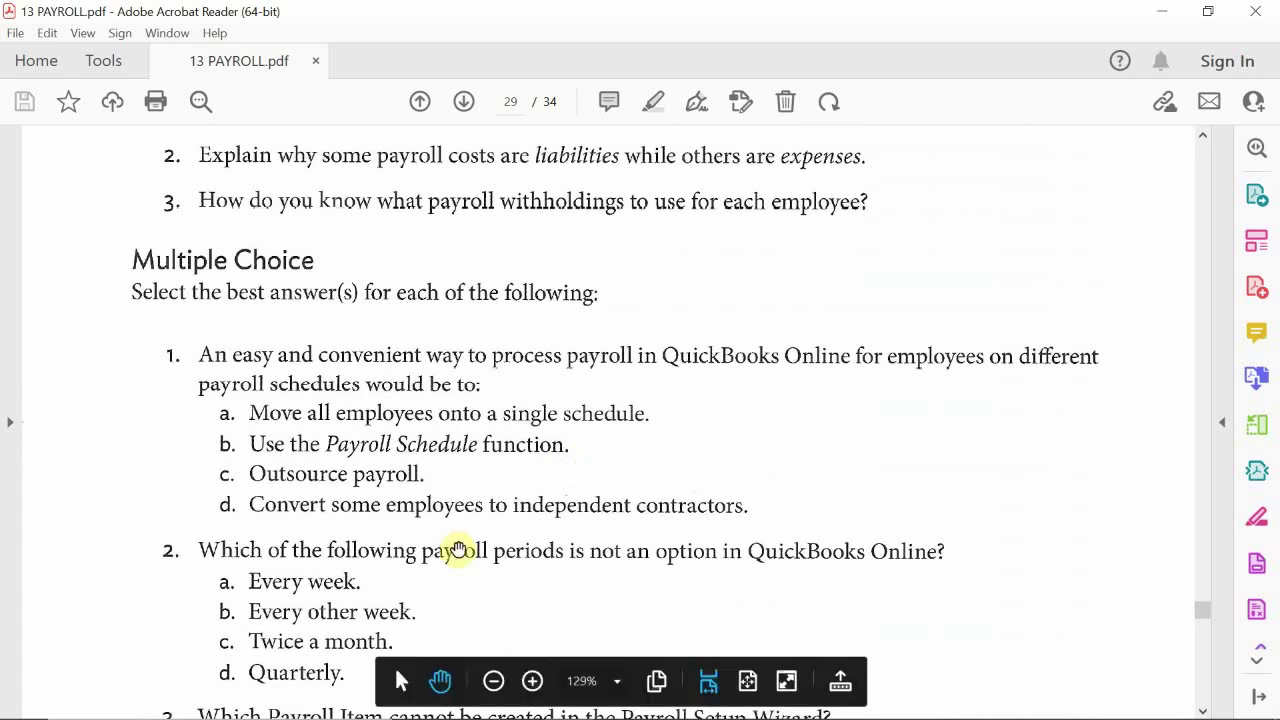
pyautogui.moveTo(515, 717)
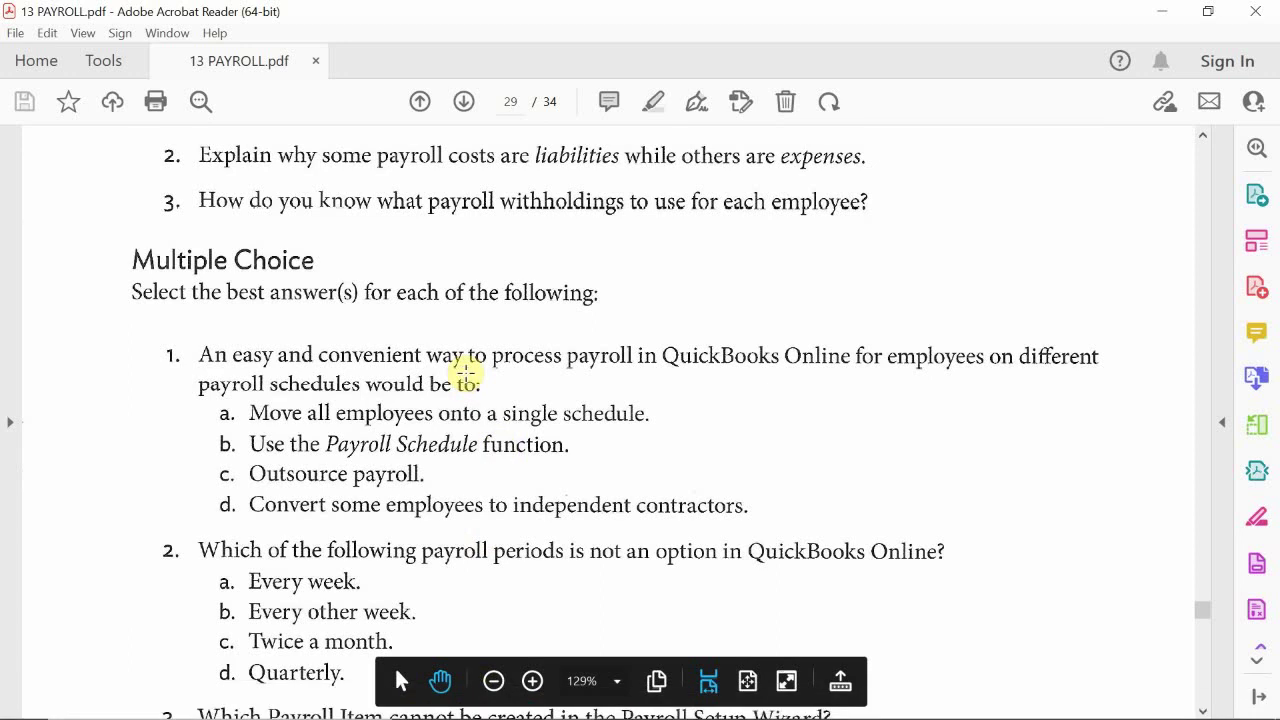
pyautogui.scroll(-2, 465, 372)
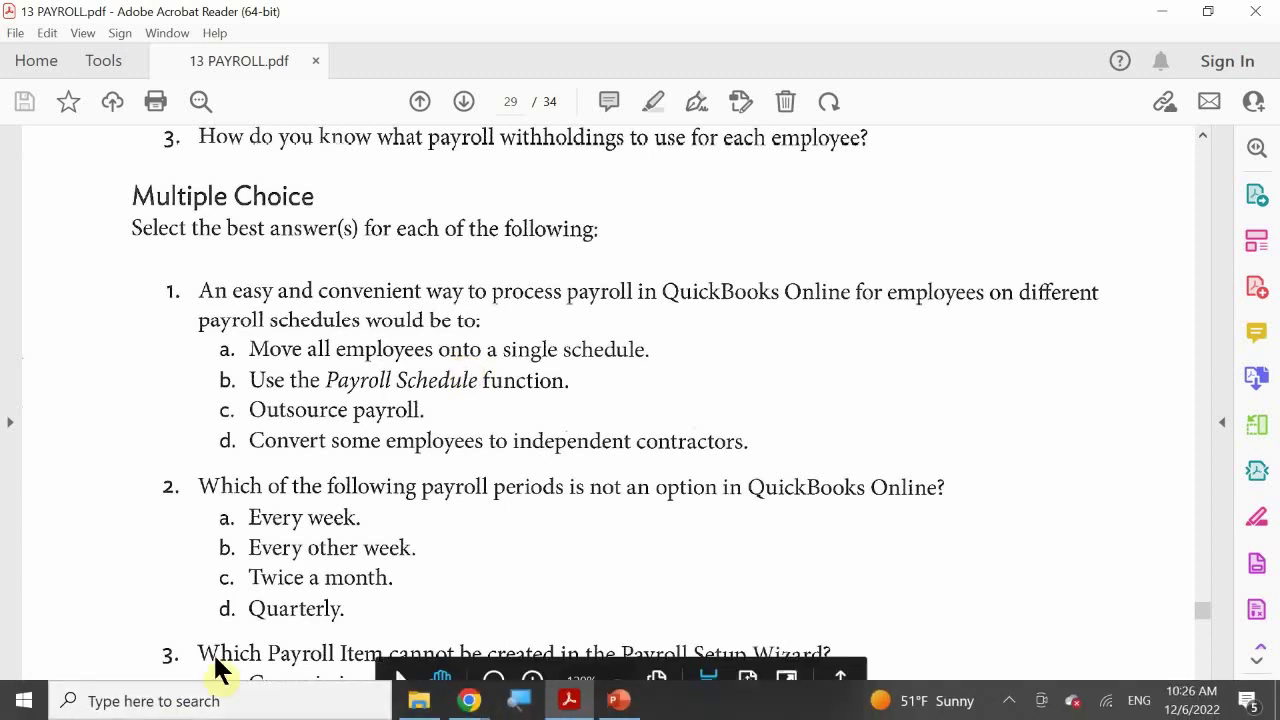
pyautogui.scroll(-3, 216, 510)
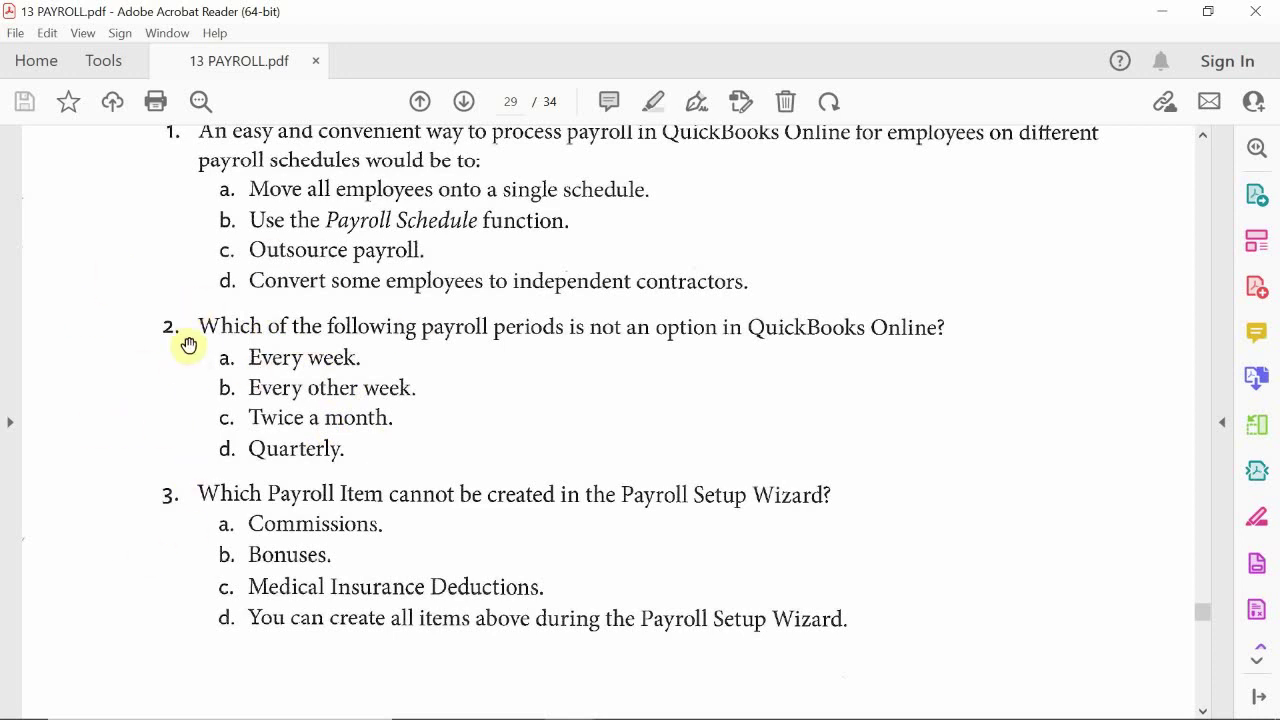
pyautogui.scroll(-3, 240, 413)
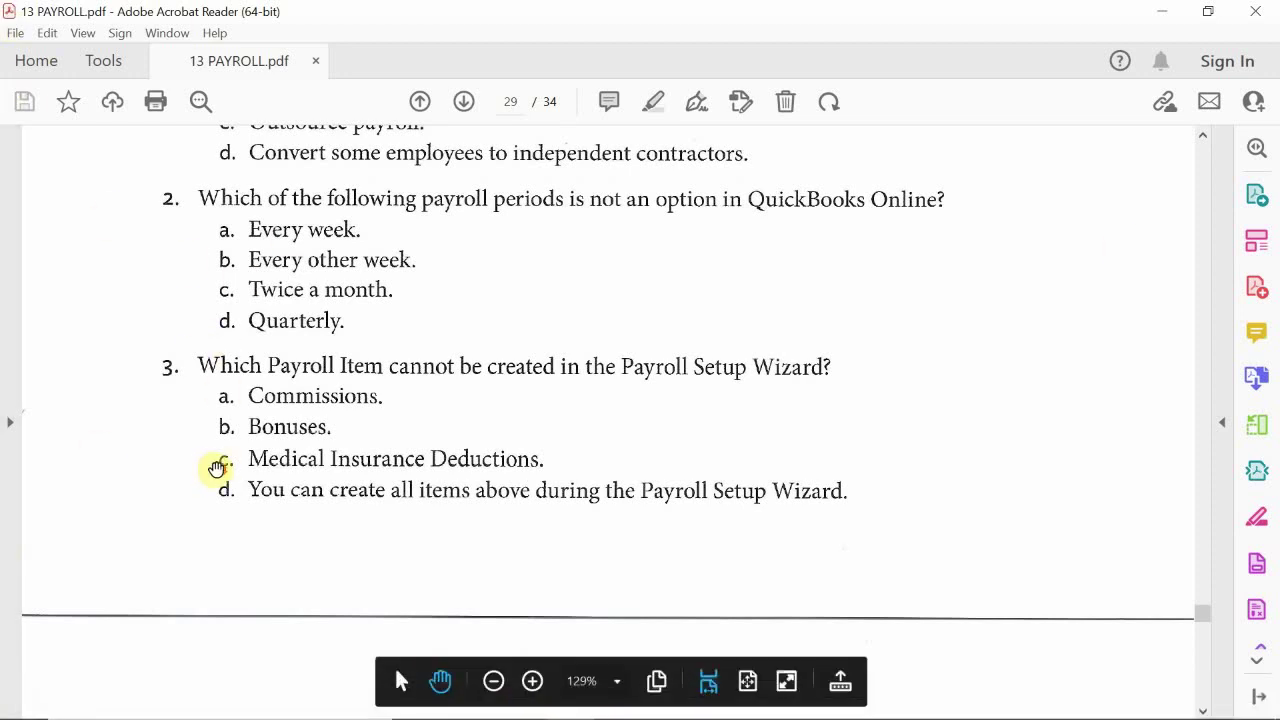
# Continue to page 30 and read multiple-choice questions 4 and 5 on accrual periods and the Payroll Setup Wizard.
pyautogui.scroll(-3, 214, 466)
pyautogui.scroll(-9, 265, 448)
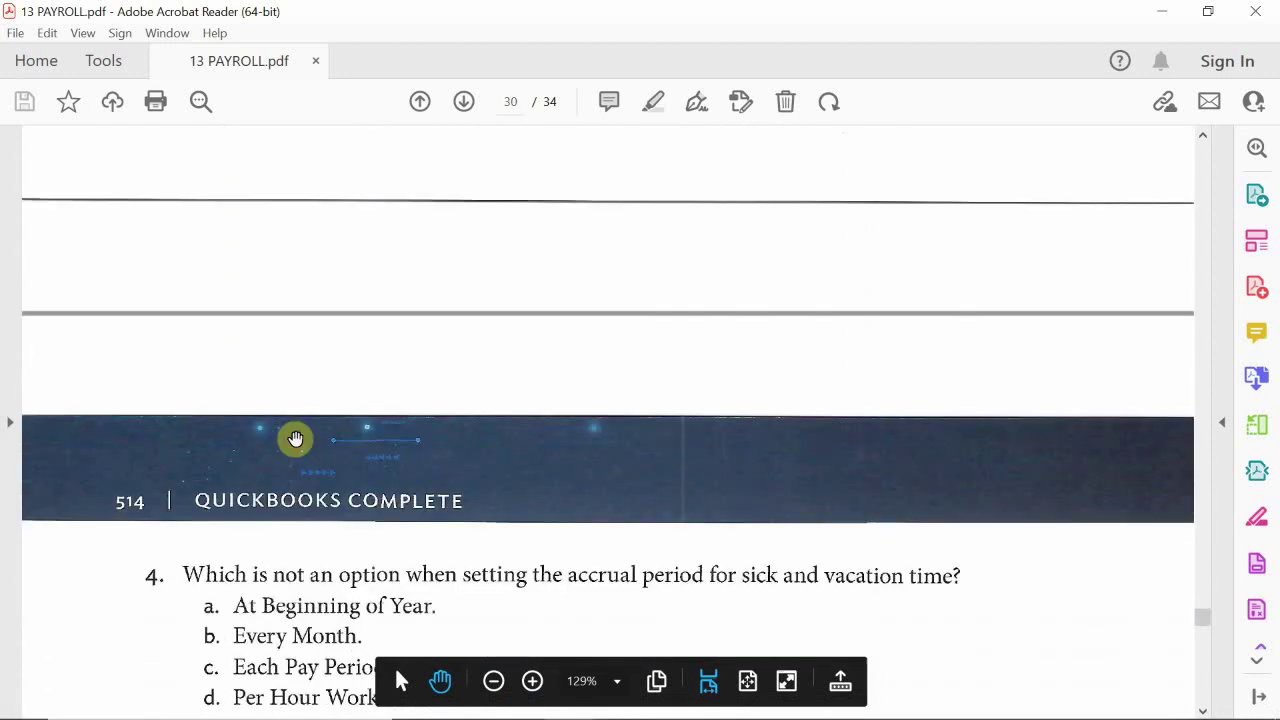
pyautogui.scroll(-1, 297, 440)
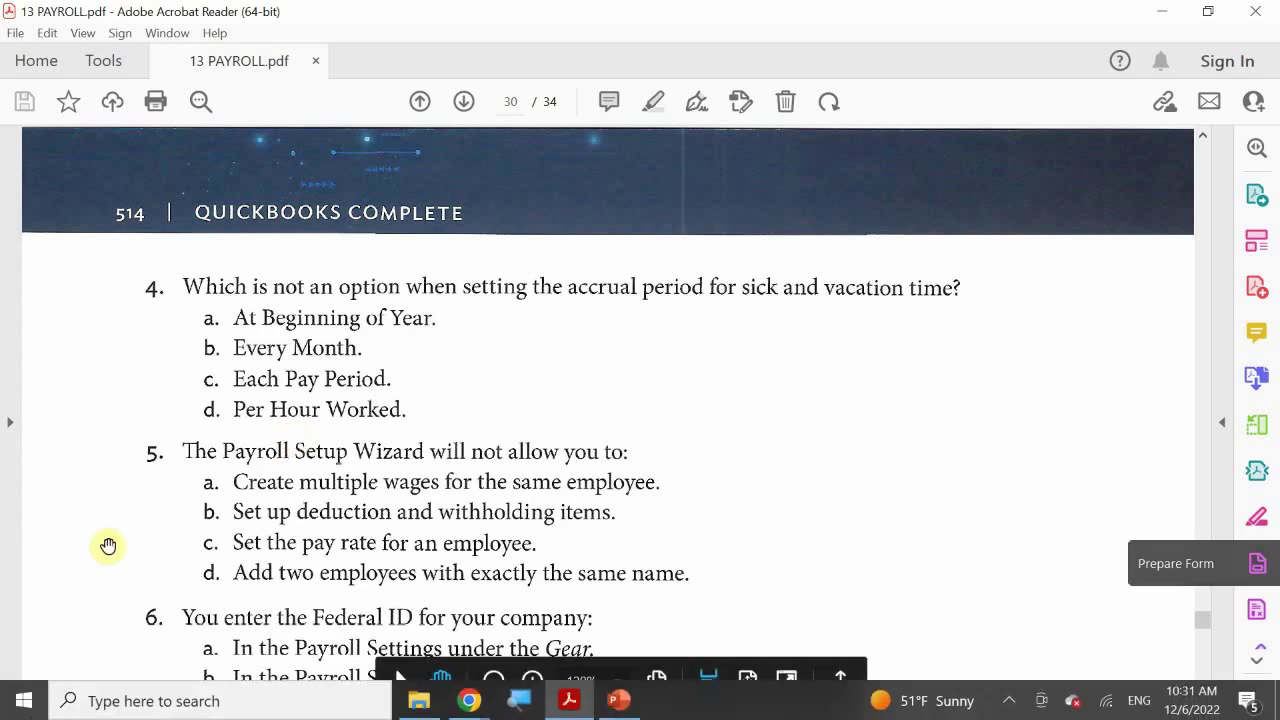
pyautogui.scroll(-1, 146, 506)
pyautogui.scroll(-1, 153, 503)
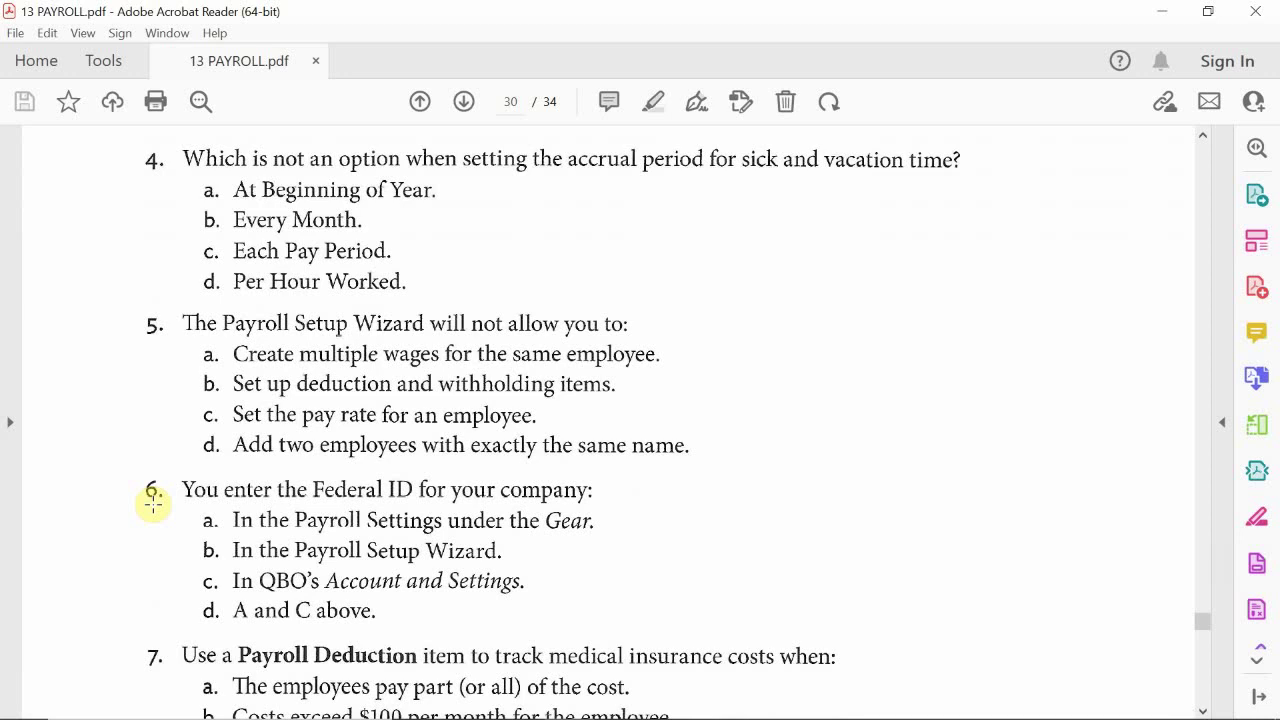
pyautogui.moveTo(1176, 716)
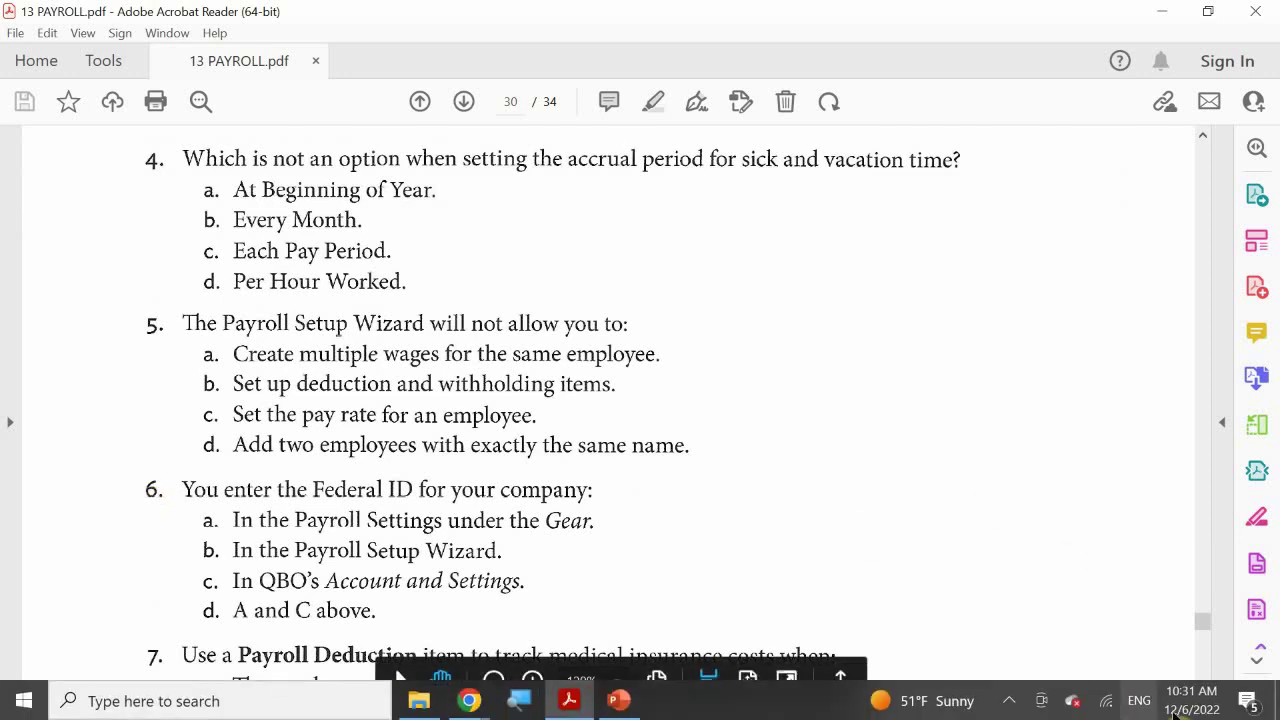
pyautogui.click(1010, 701)
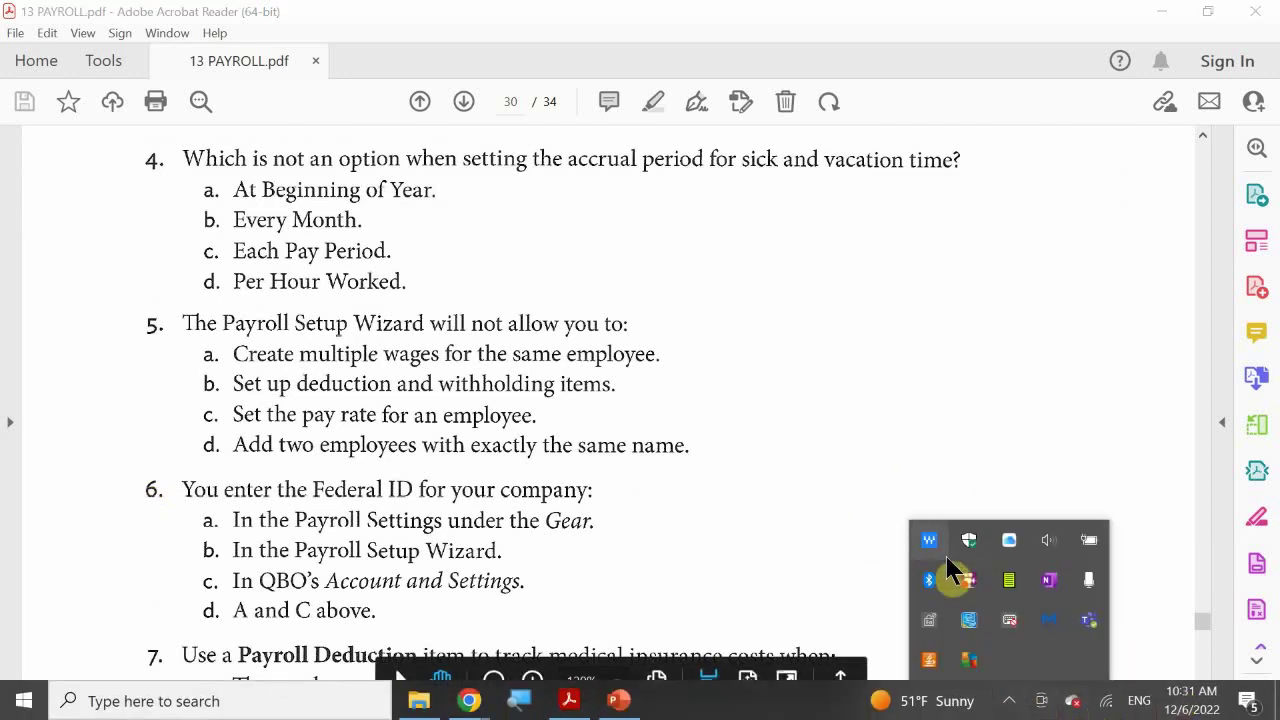
pyautogui.rightClick(968, 580)
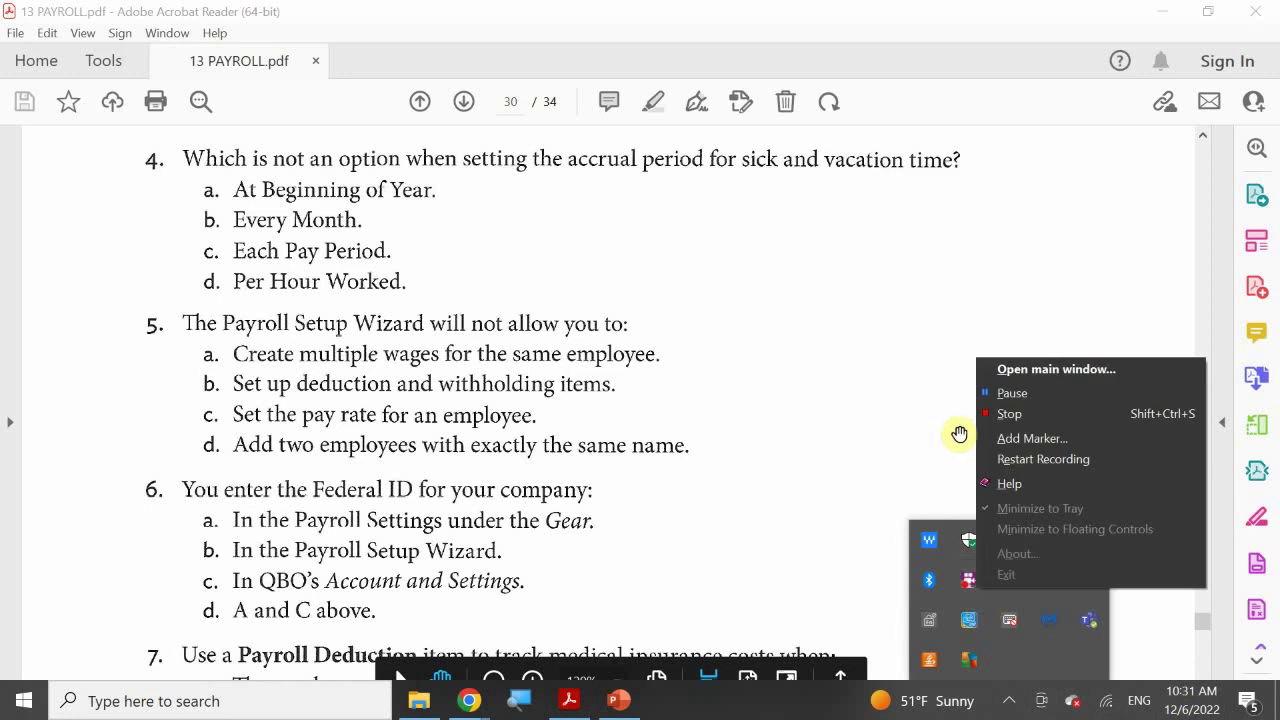
pyautogui.click(1010, 396)
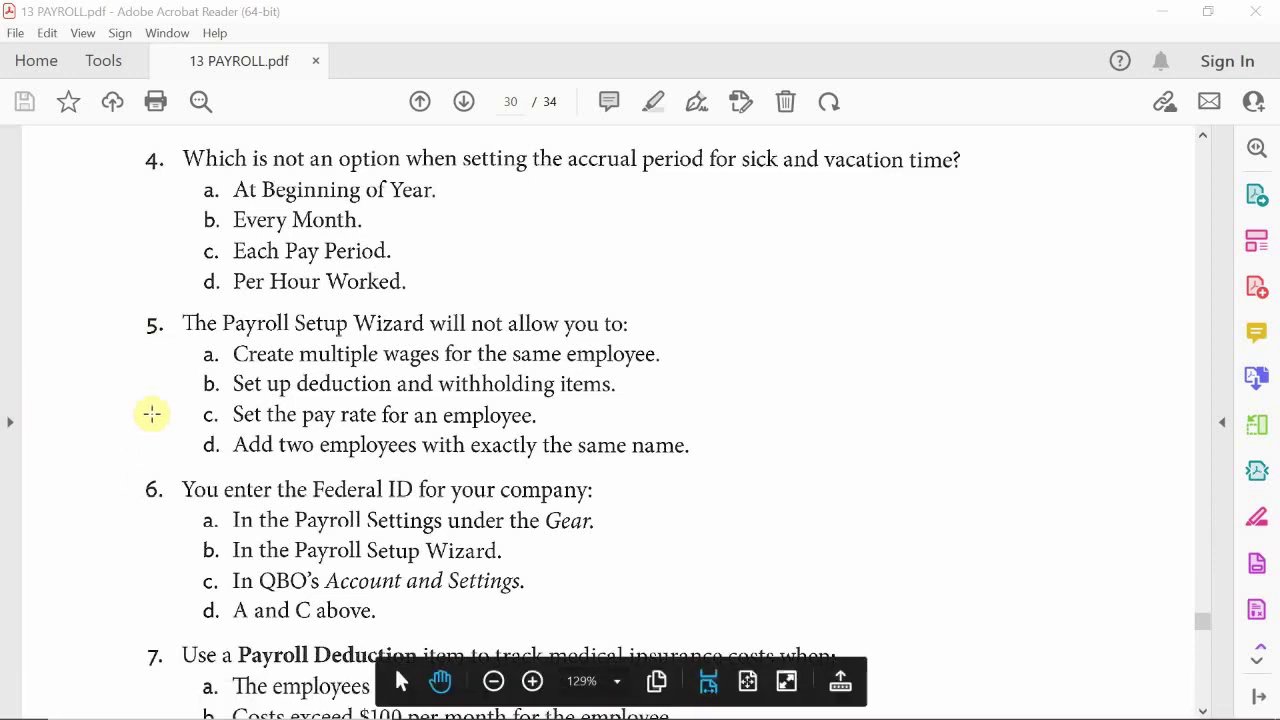
# Read multiple-choice questions 6 and 7 on entering the Federal ID and using a Payroll Deduction item.
pyautogui.scroll(-3, 152, 413)
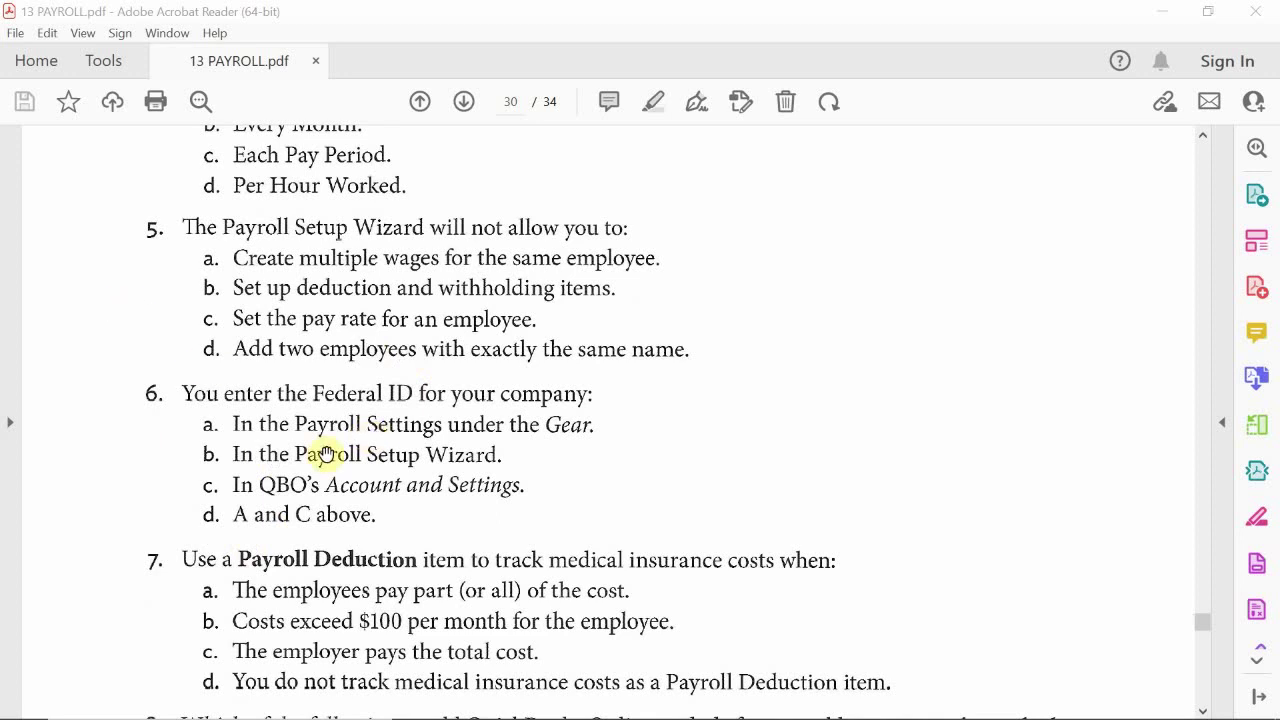
pyautogui.scroll(-1, 325, 451)
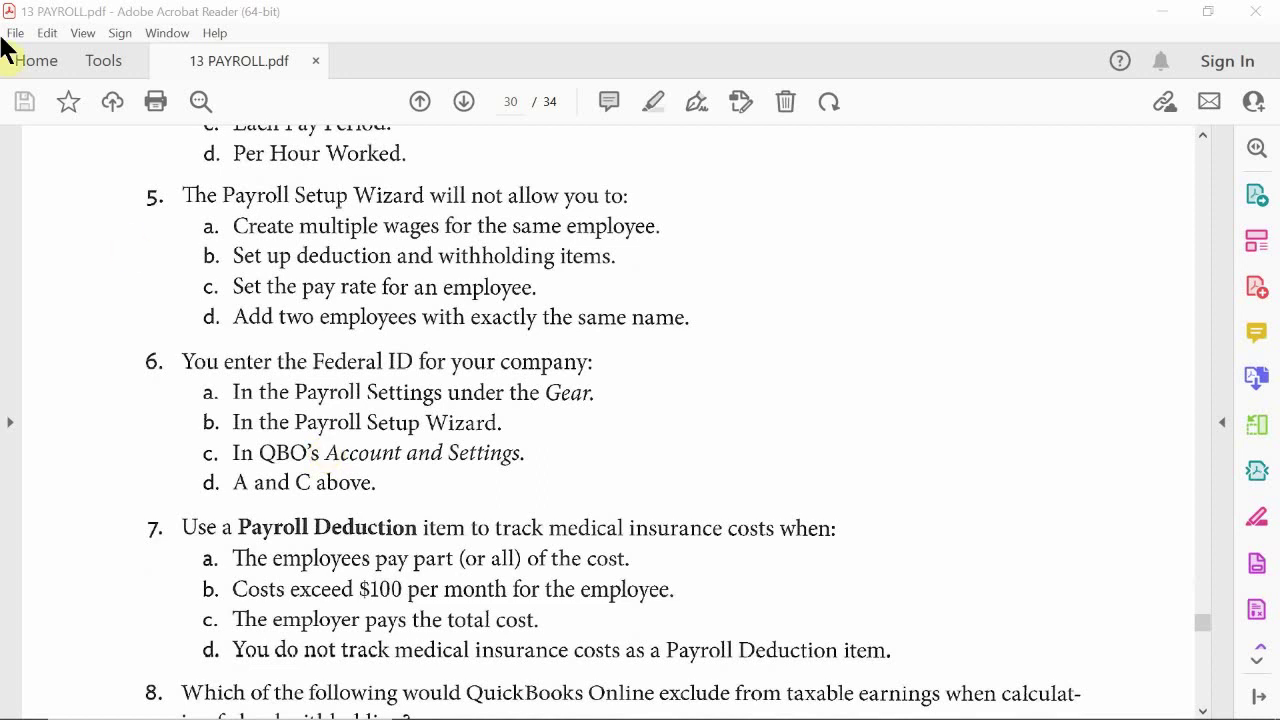
pyautogui.scroll(-3, 369, 543)
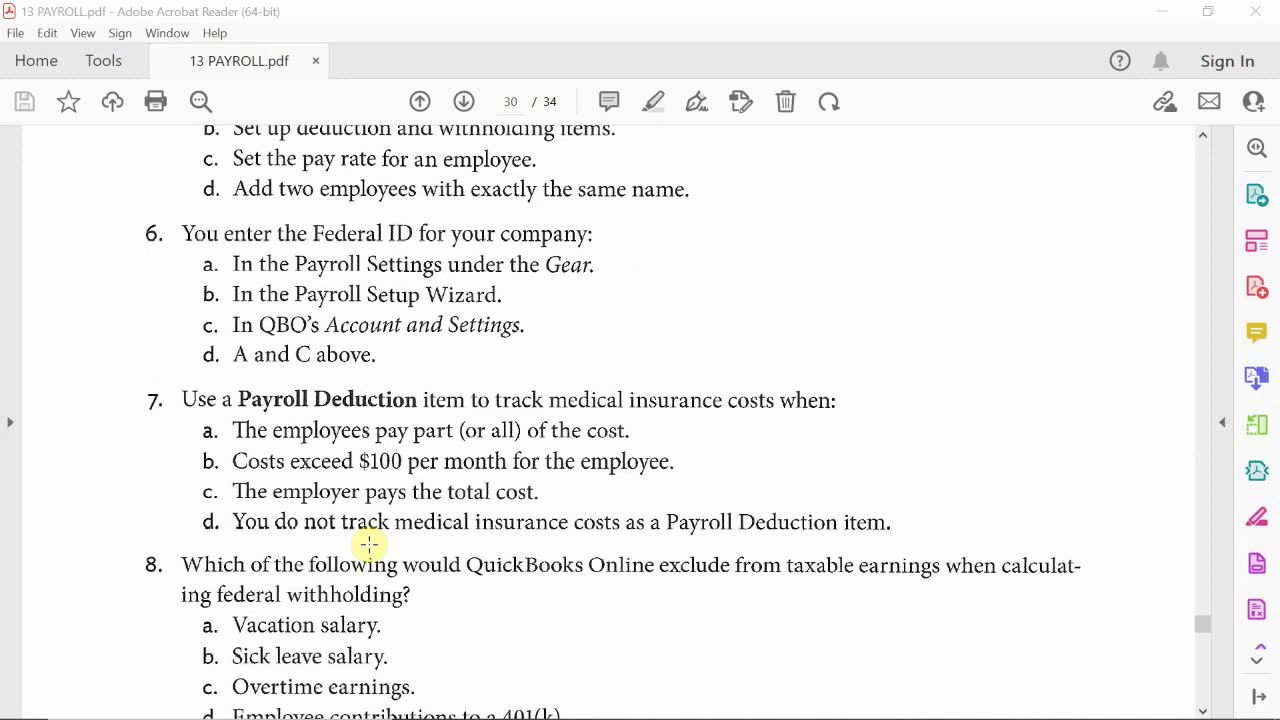
pyautogui.moveTo(1076, 717)
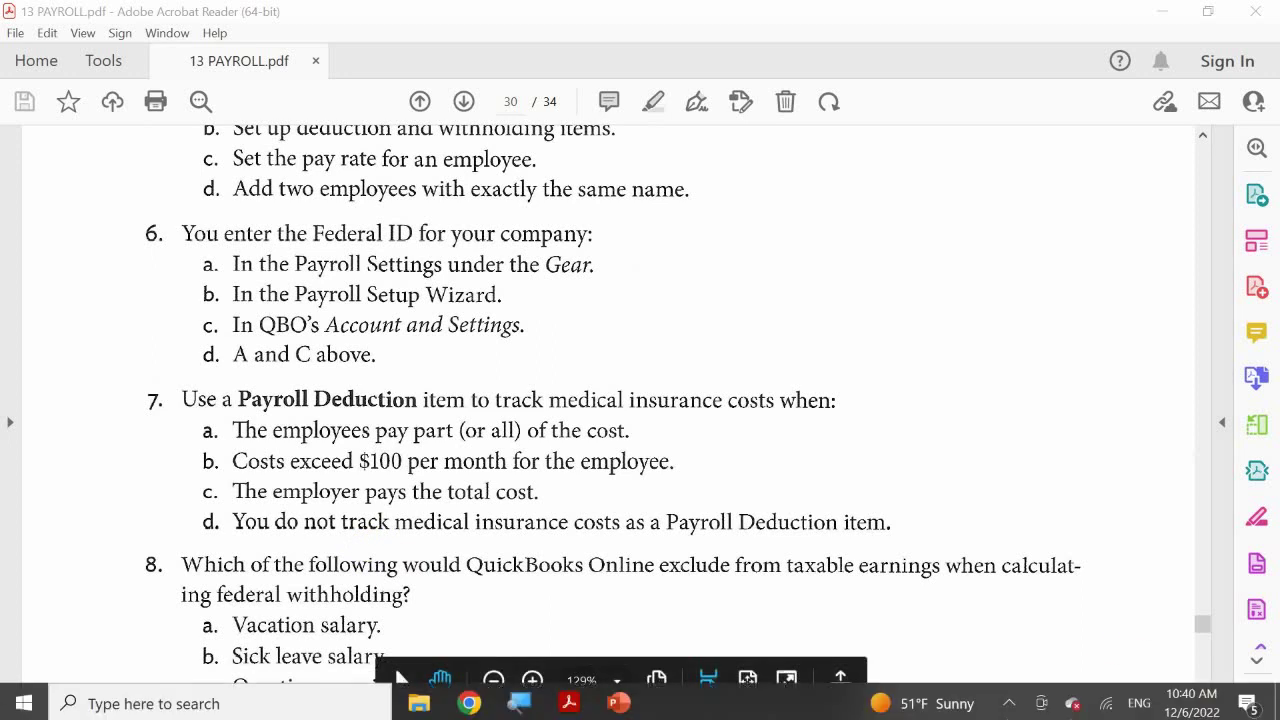
pyautogui.click(1009, 701)
pyautogui.click(1009, 701)
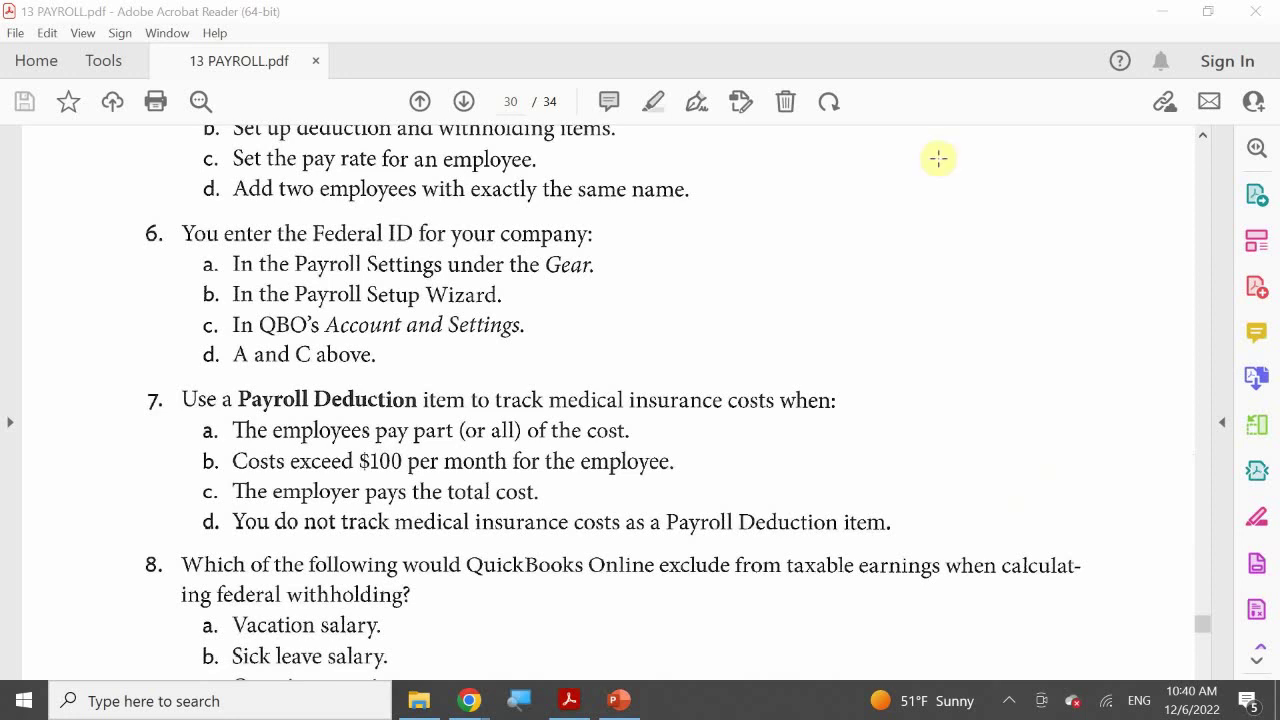
# Read multiple-choice questions 8 to 10 on taxable earnings, Accounting Preferences categories, and QuickBooks Online Core Payroll features.
pyautogui.scroll(-1, 146, 450)
pyautogui.scroll(-5, 146, 450)
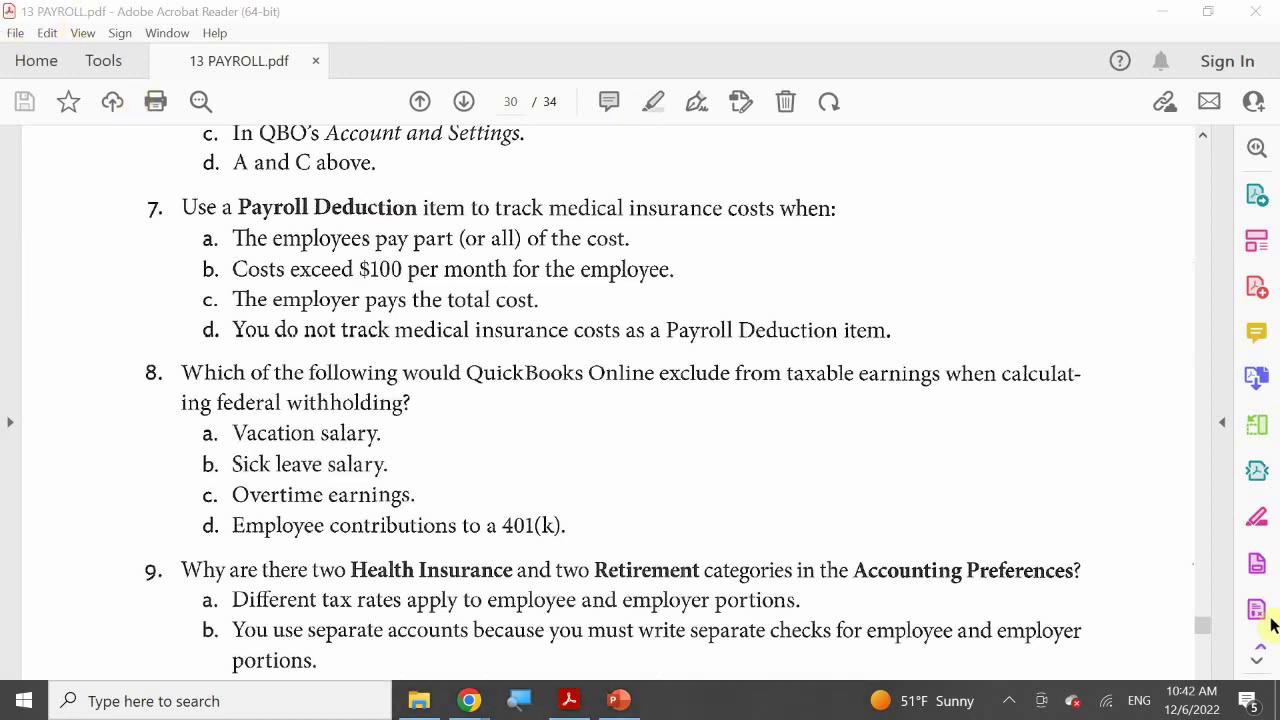
pyautogui.scroll(-2, 174, 470)
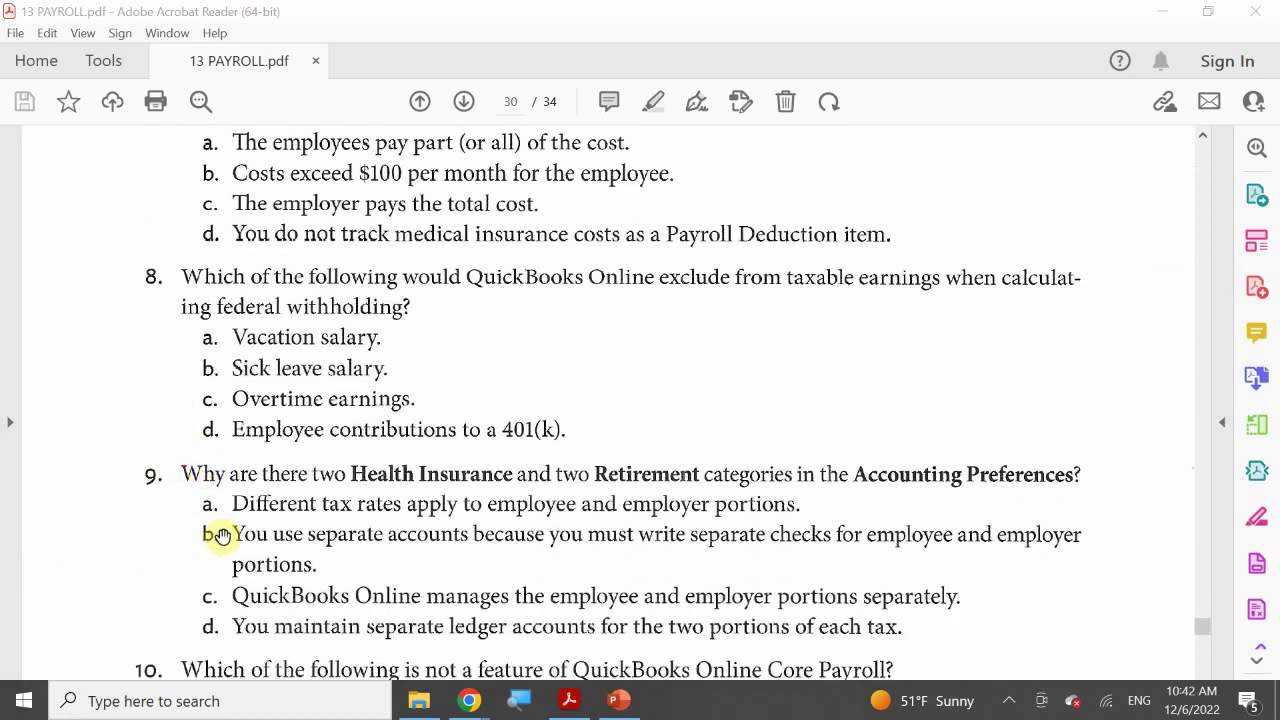
pyautogui.scroll(-1, 220, 531)
pyautogui.scroll(-1, 200, 525)
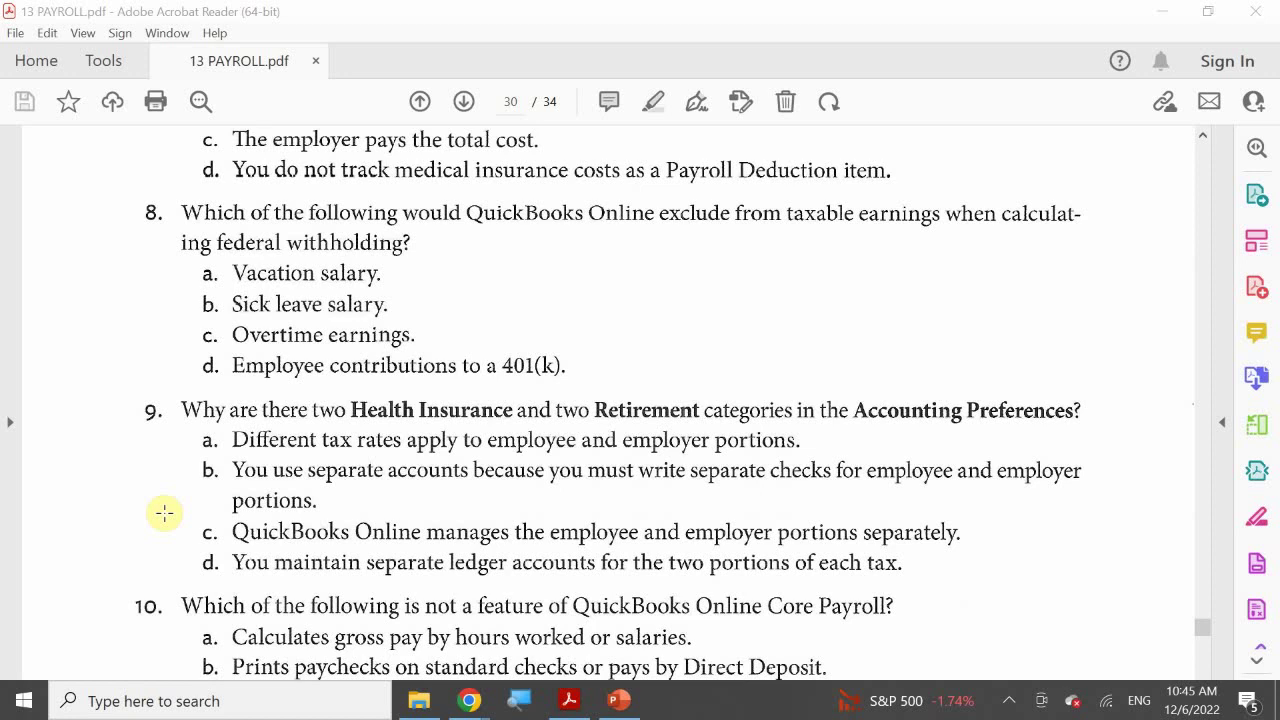
pyautogui.scroll(-5, 160, 508)
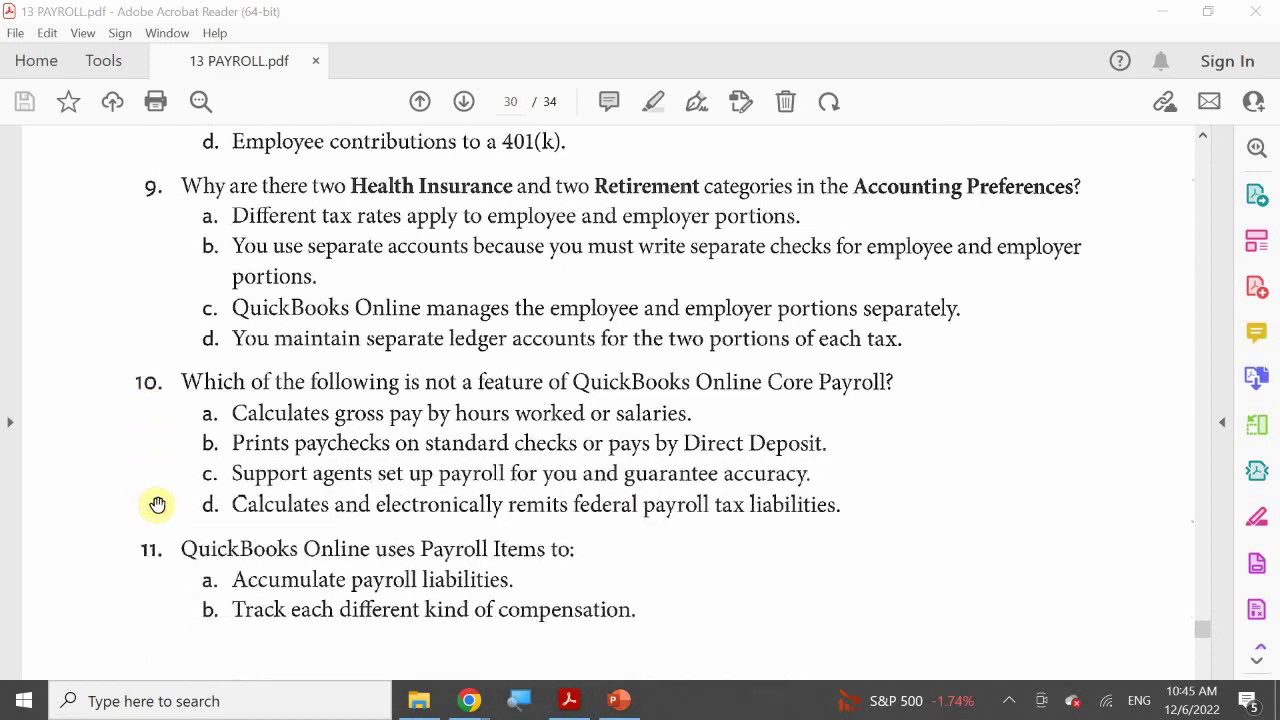
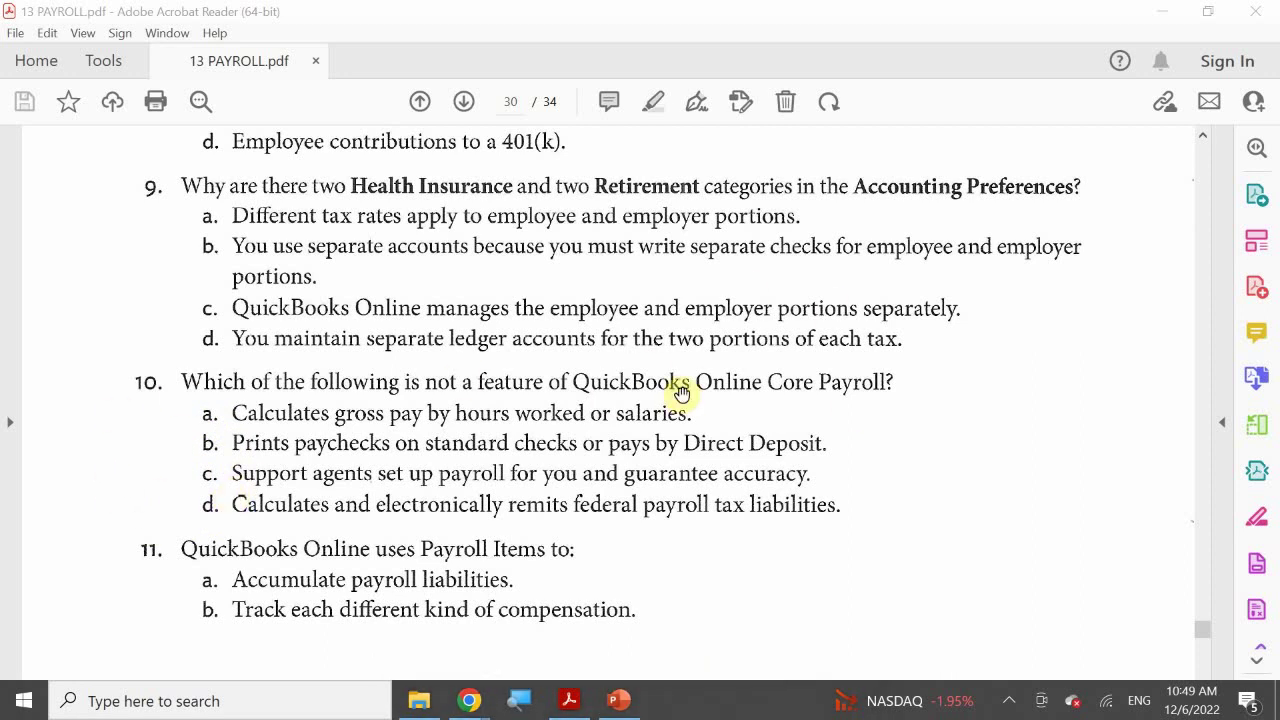
# Read multiple-choice question 11 on the use of Payroll Items, with its answer choices across pages 30 and 31.
pyautogui.scroll(-2, 657, 385)
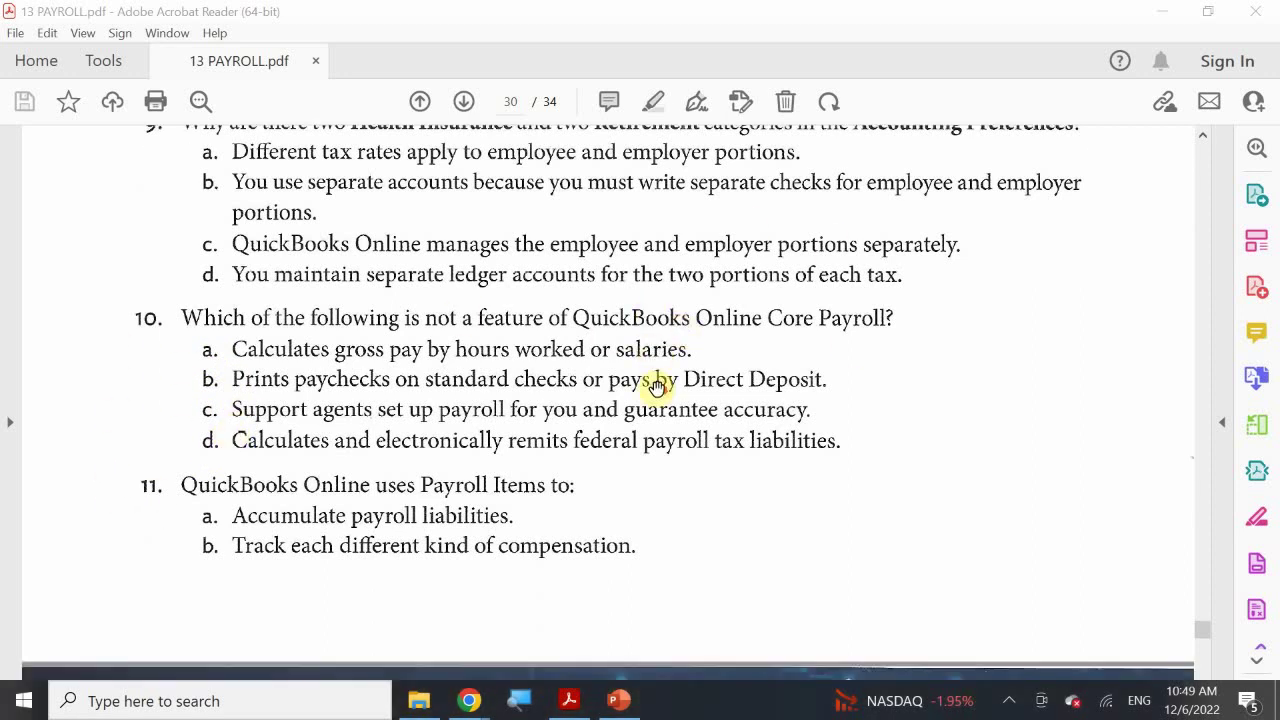
pyautogui.scroll(-2, 662, 393)
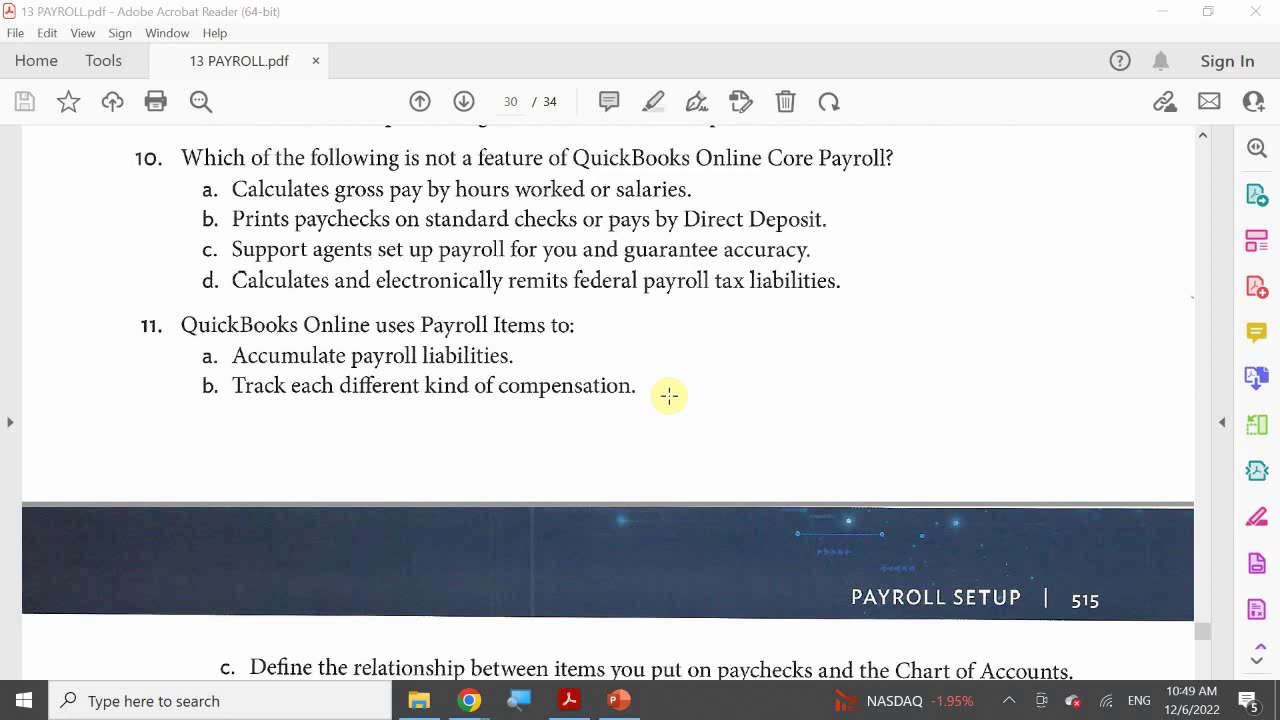
pyautogui.scroll(1, 668, 395)
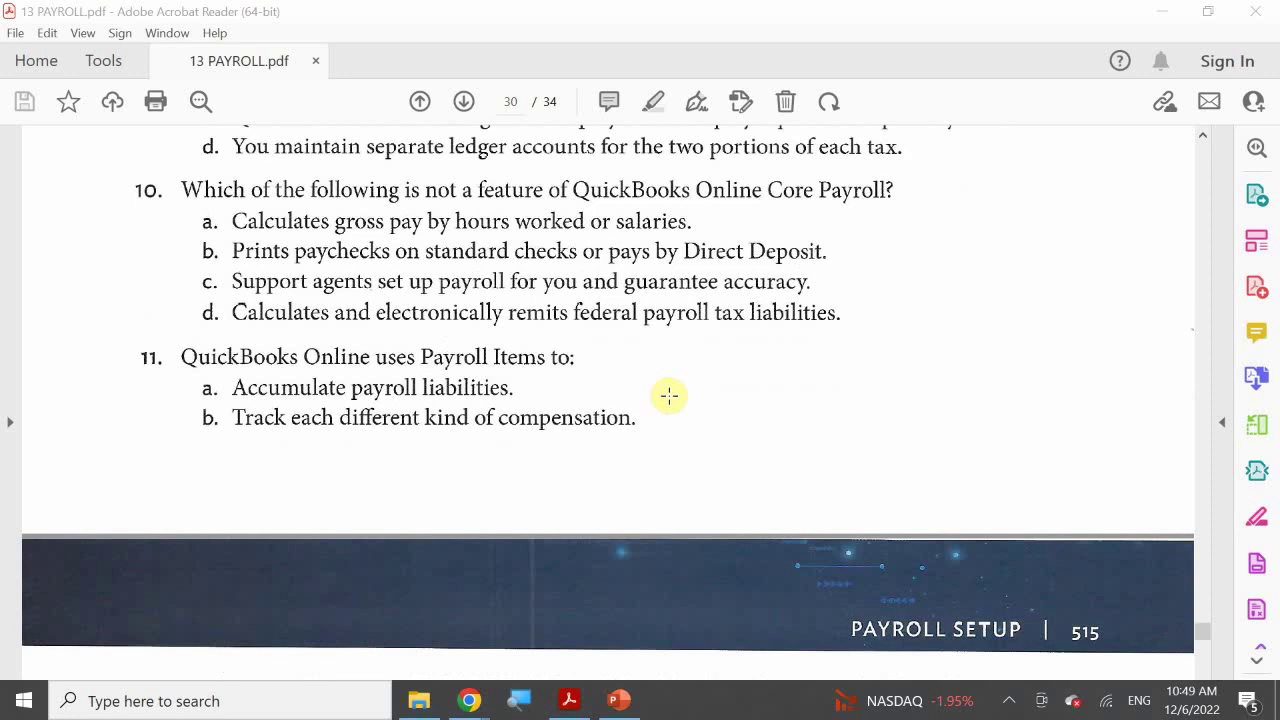
pyautogui.scroll(-2, 670, 396)
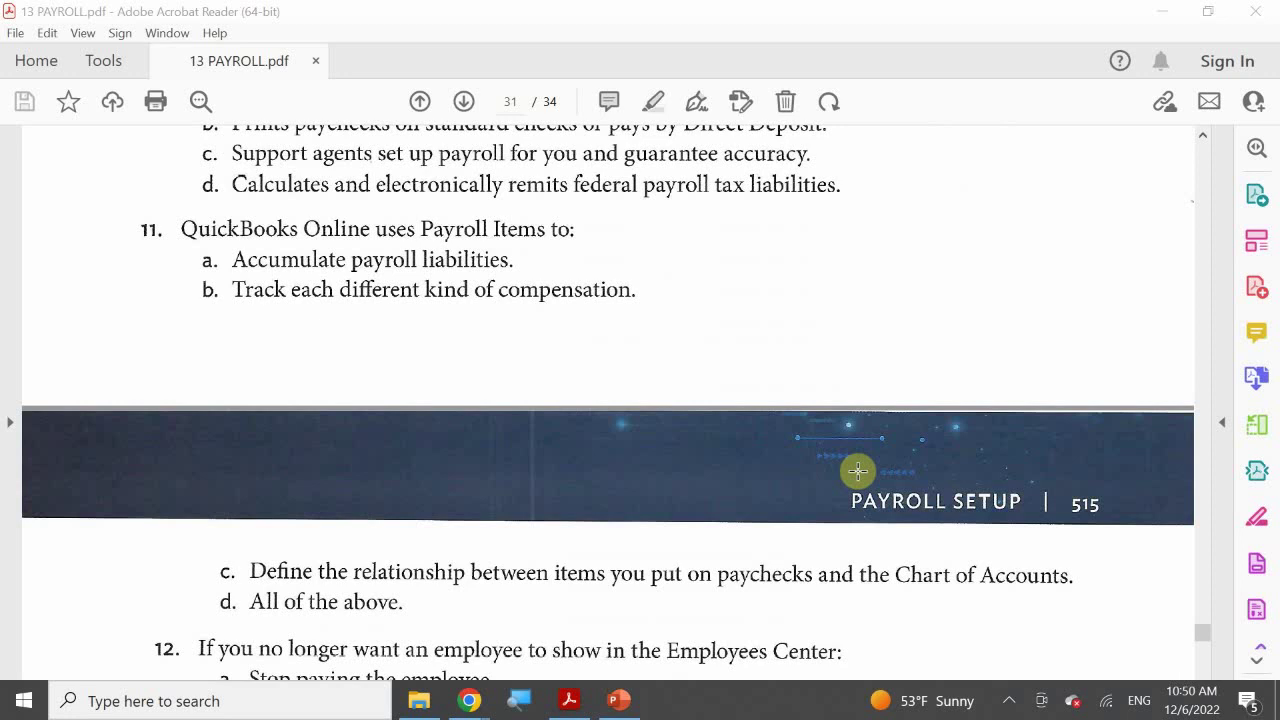
pyautogui.scroll(1, 858, 471)
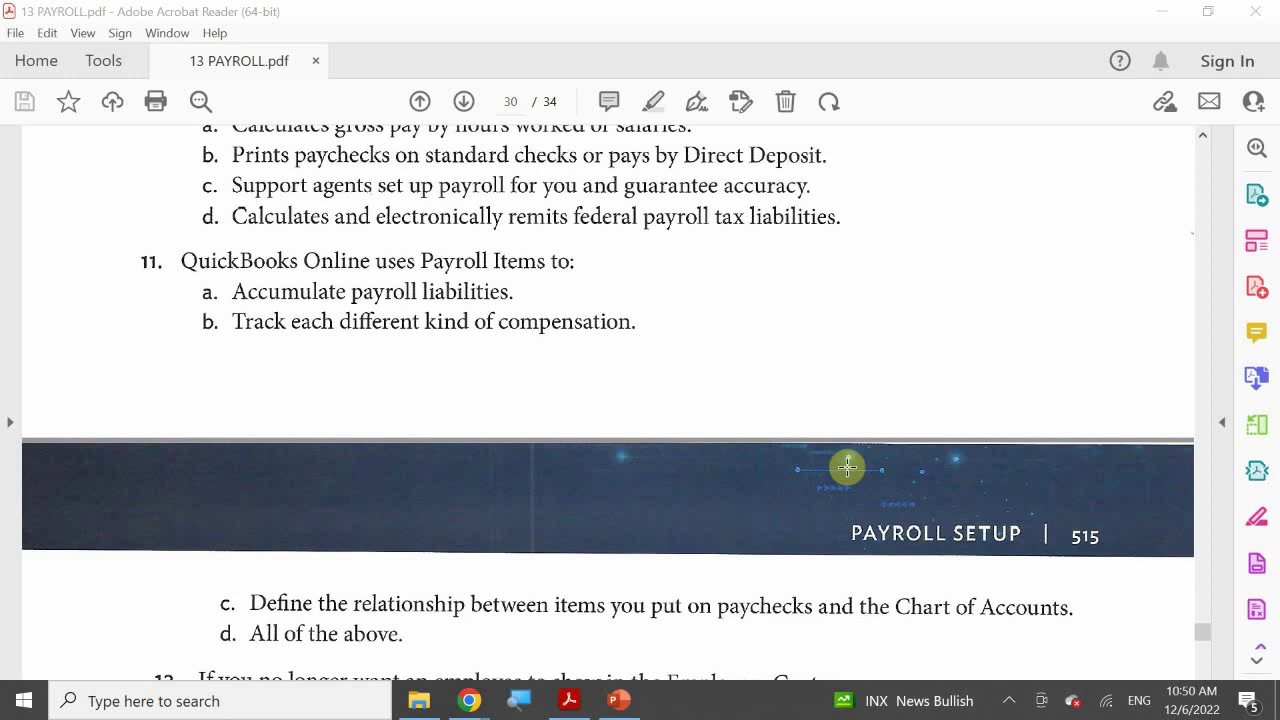
pyautogui.scroll(-1, 847, 467)
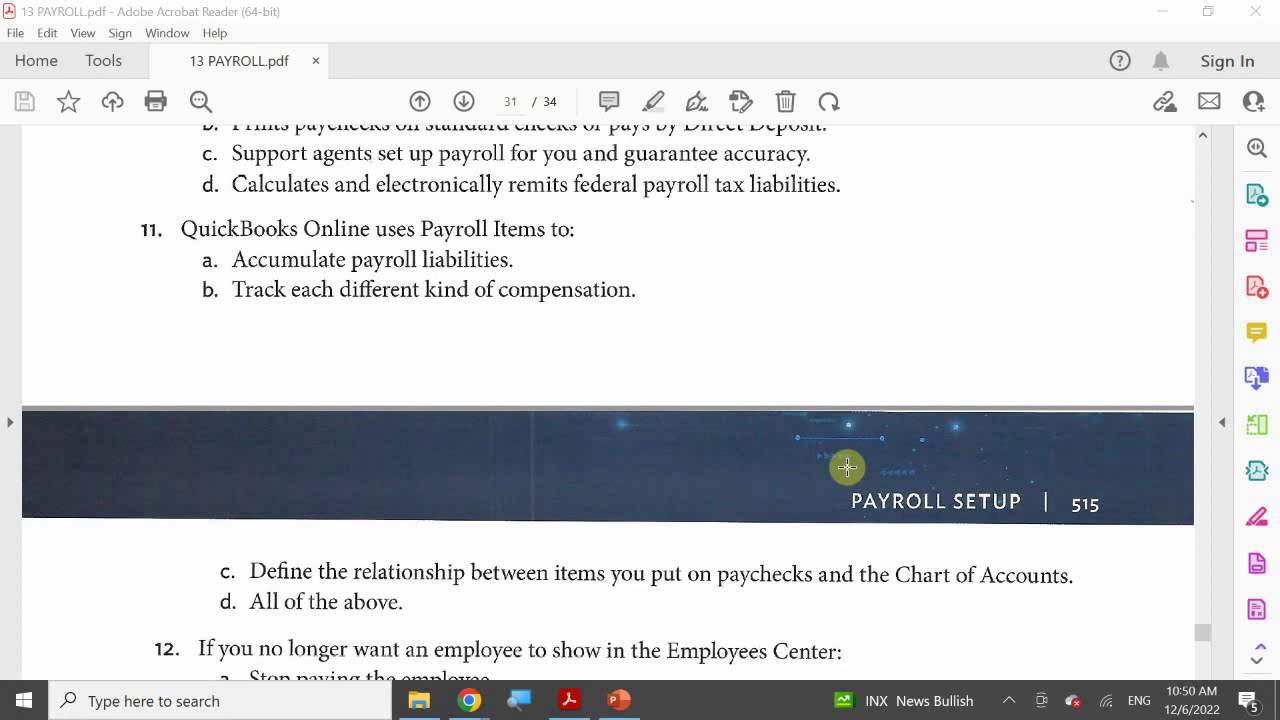
# Read multiple-choice questions 12 to 14 on page 31, covering the Employees Center, Auto Payroll, and leave policies.
pyautogui.scroll(-6, 847, 466)
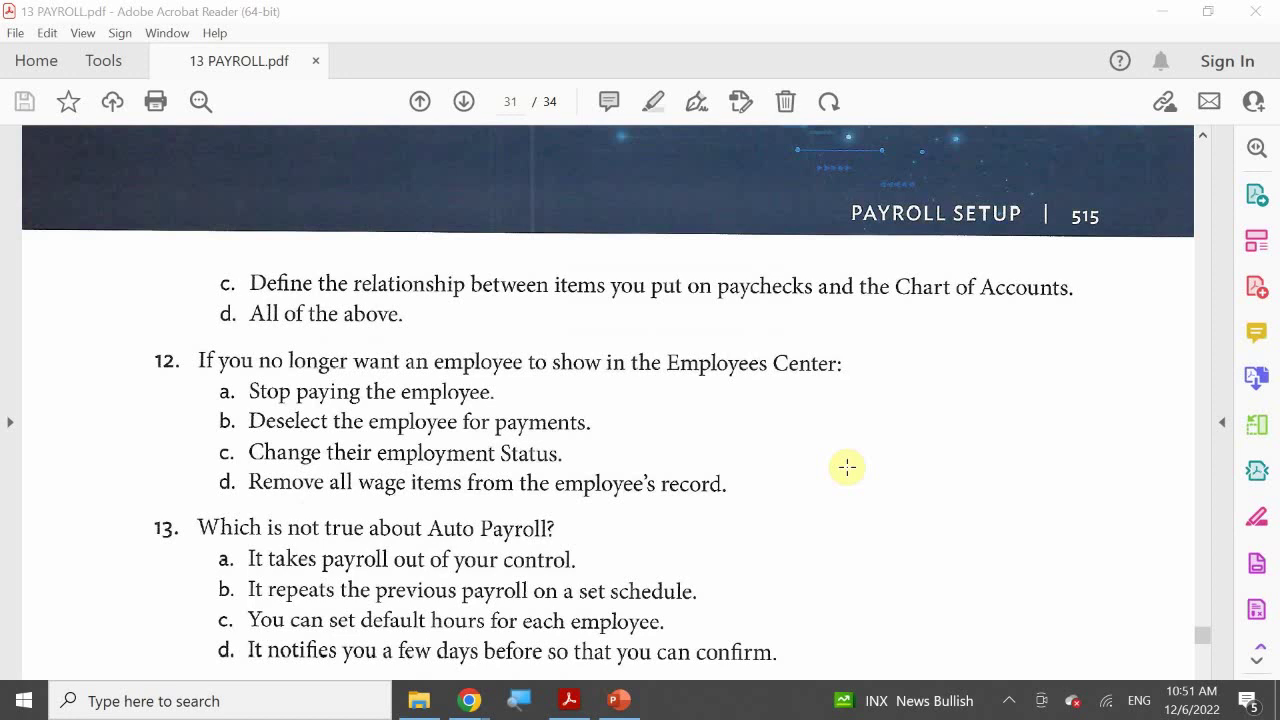
pyautogui.scroll(-2, 847, 467)
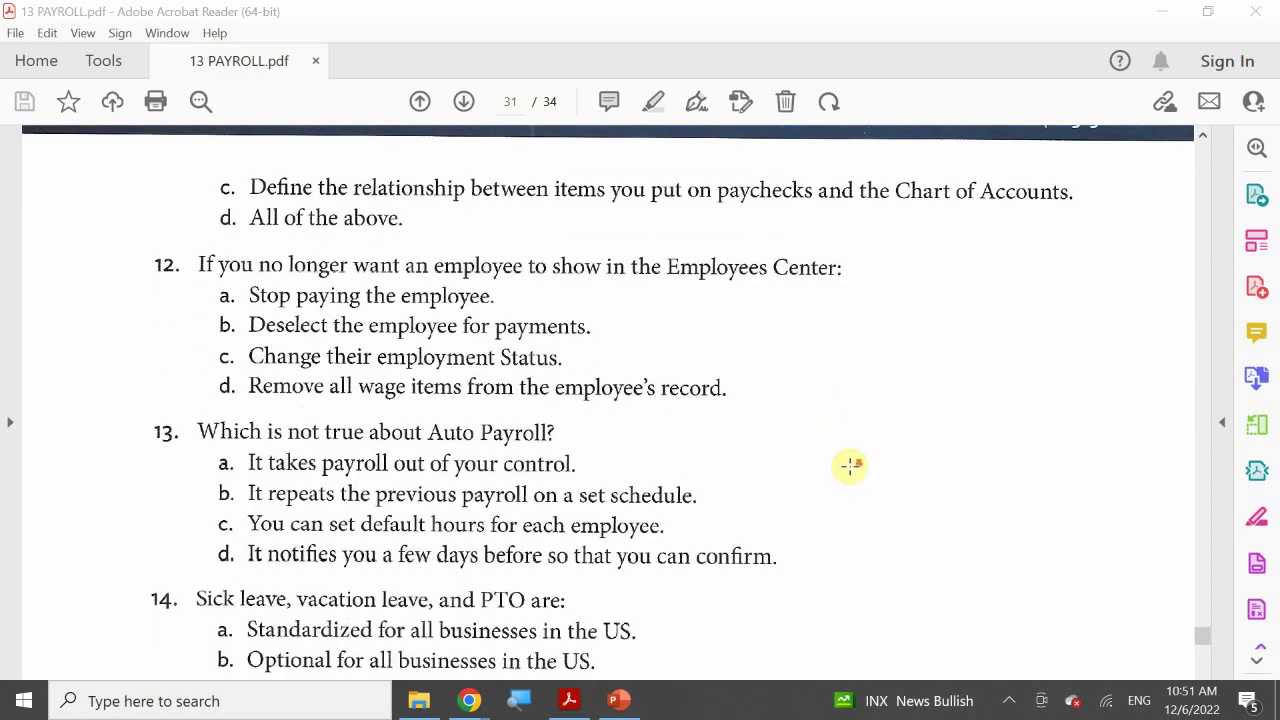
pyautogui.scroll(-1, 849, 466)
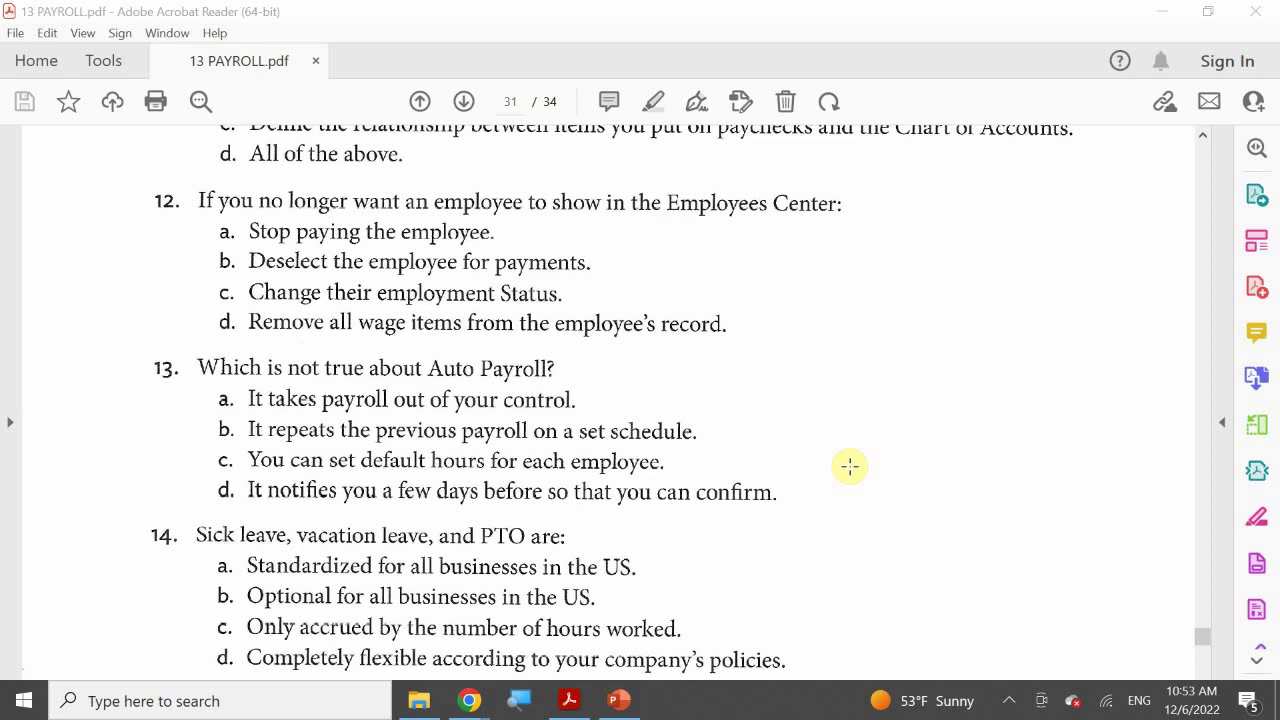
pyautogui.scroll(-2, 849, 466)
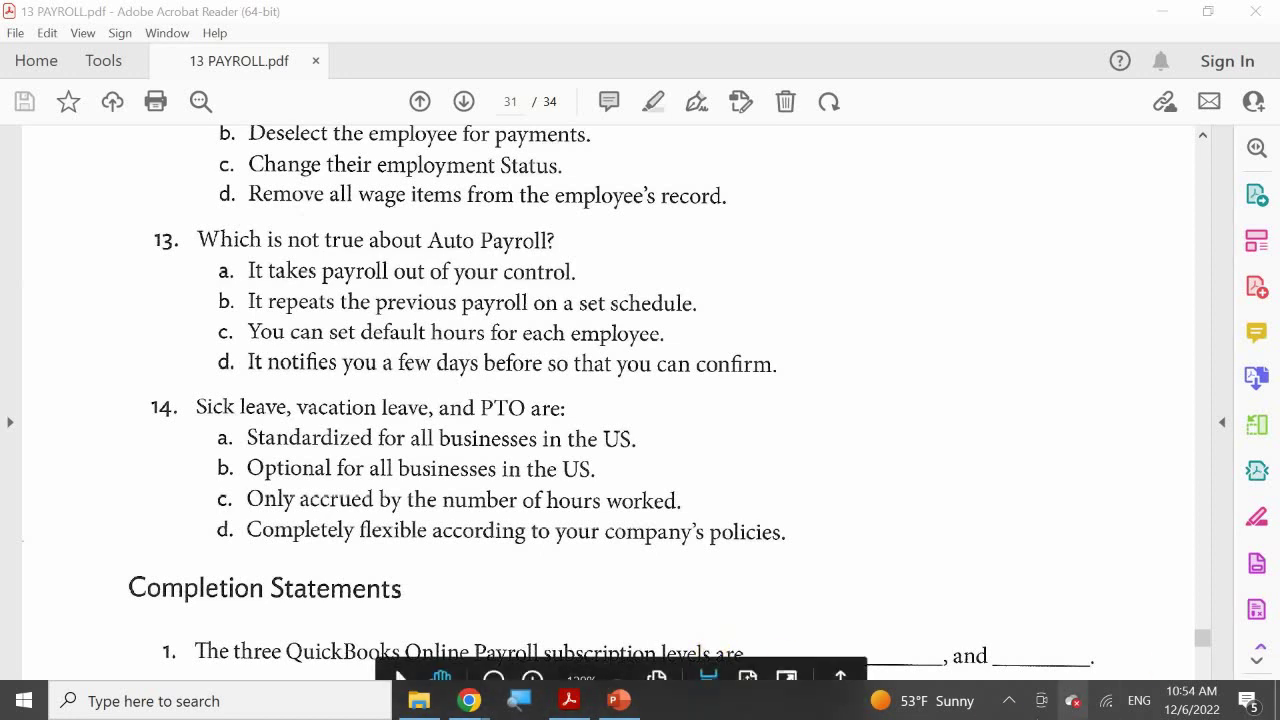
pyautogui.click(1009, 700)
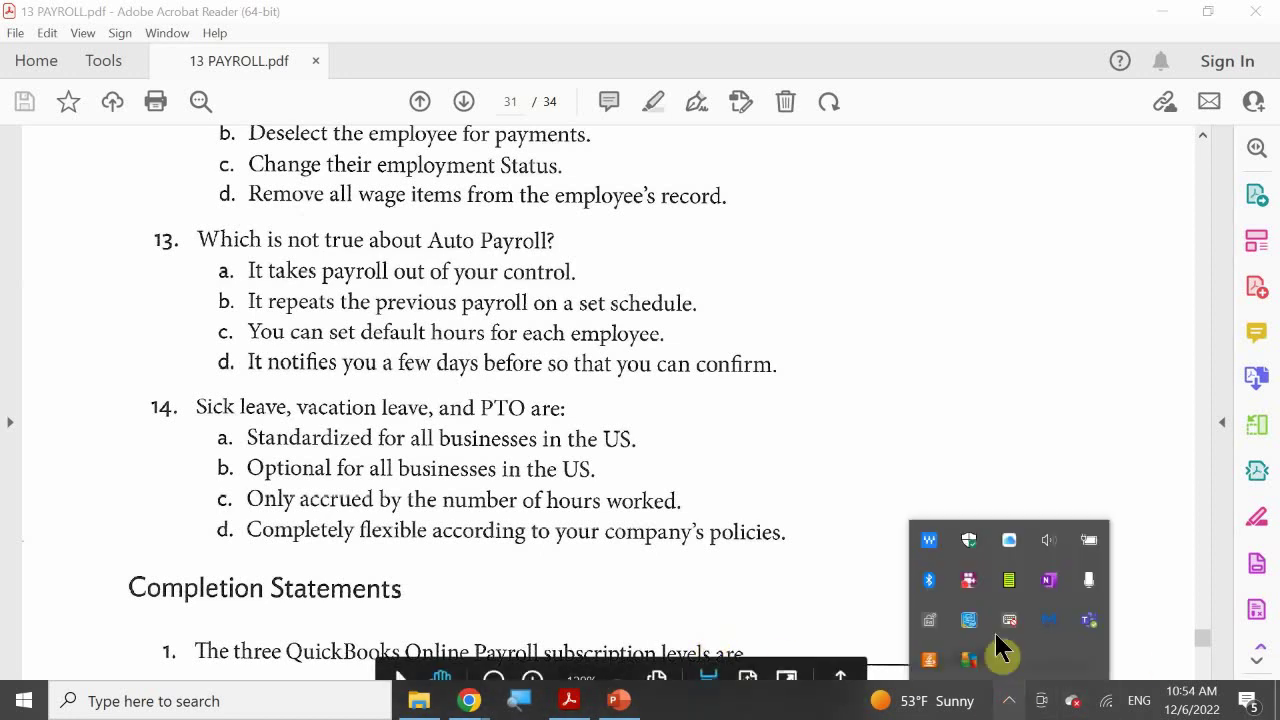
pyautogui.rightClick(969, 580)
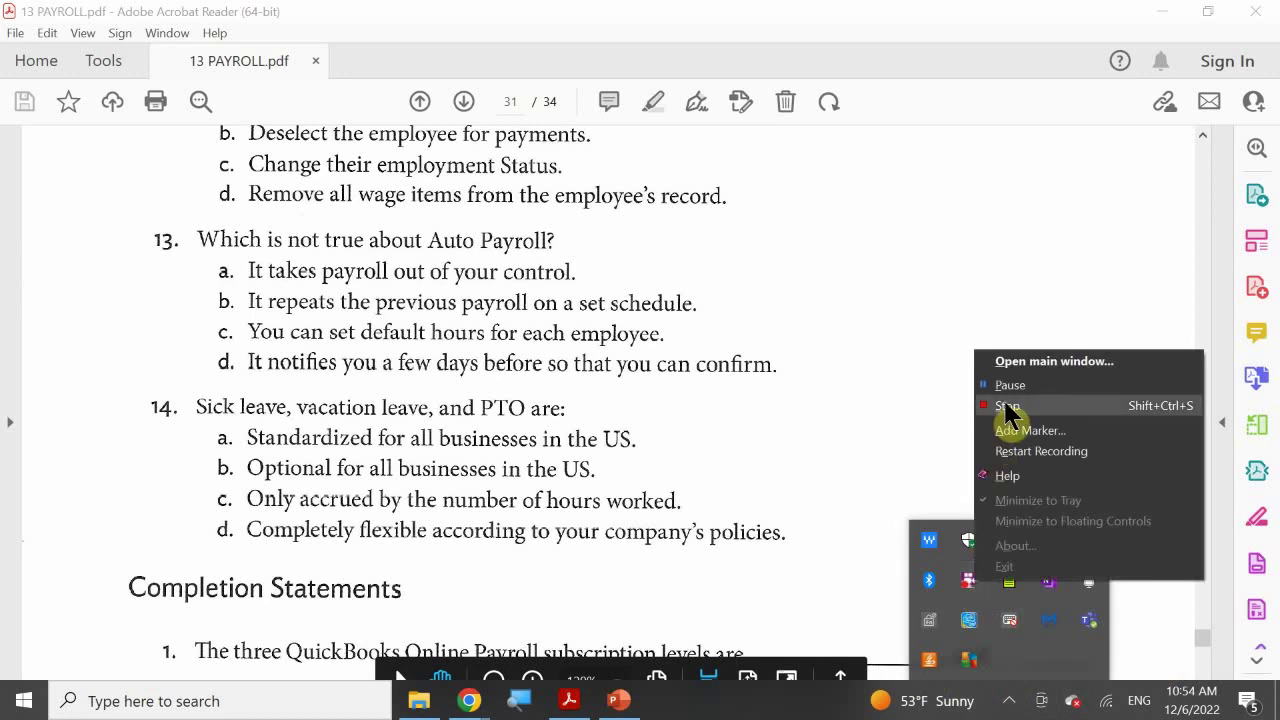